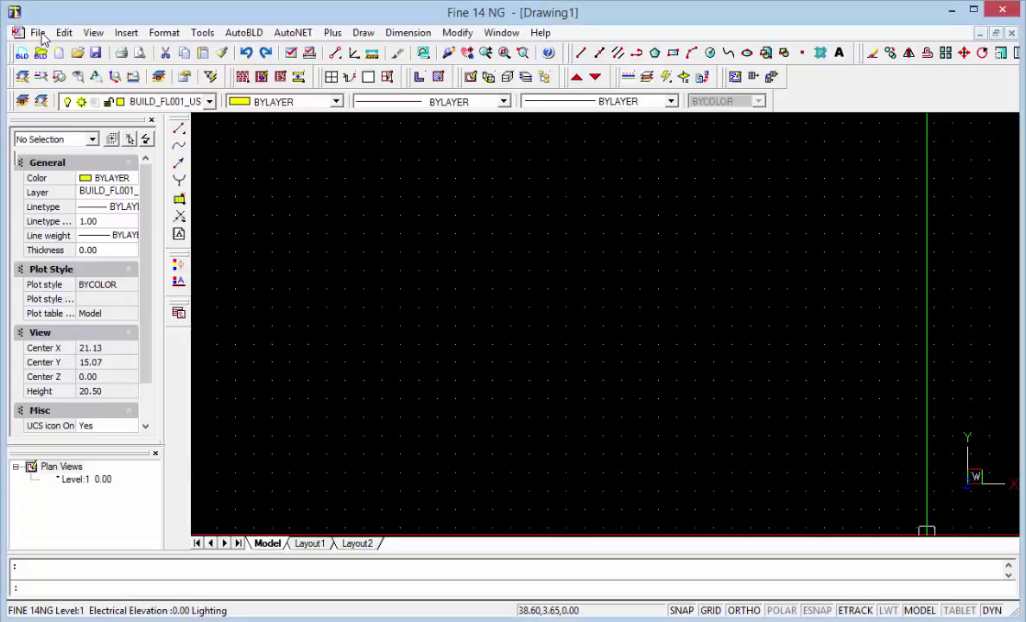
- Create and save a new project named Tutorial_Elec in the CALC folder
left_click(38, 33)
left_click(47, 50)
type("Tutorial_Elec")
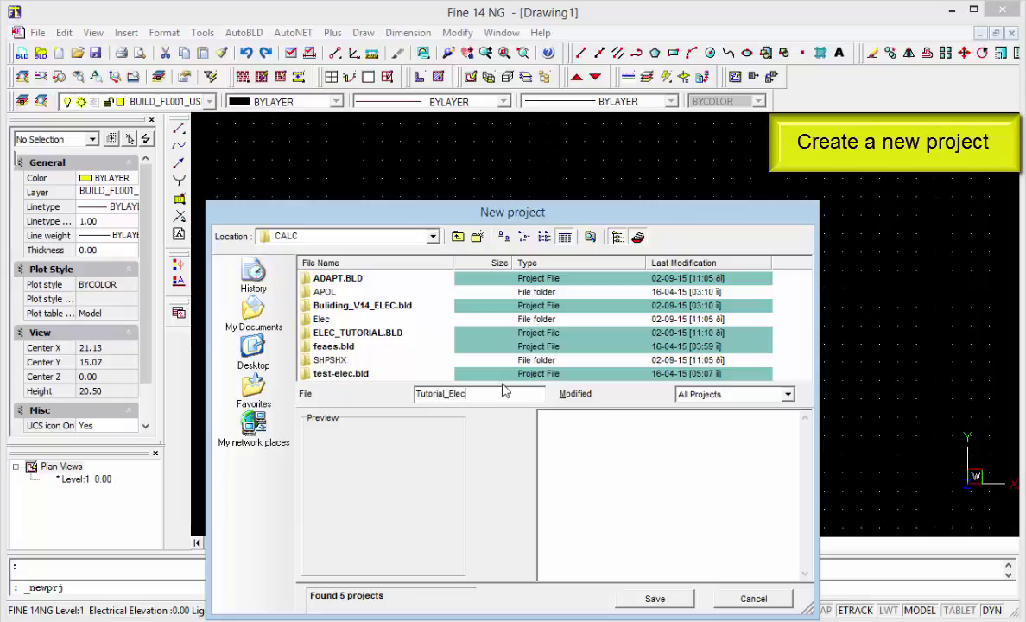
left_click(654, 596)
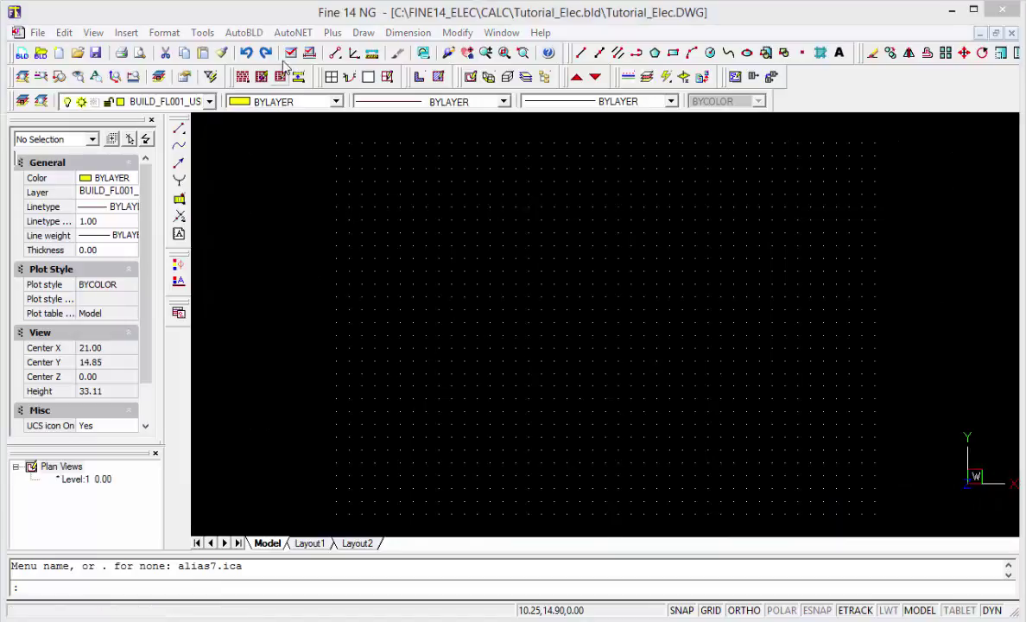
left_click(245, 33)
- Assign Level 1.dwg as the drawing file for level 1 at 0.00
left_click(260, 51)
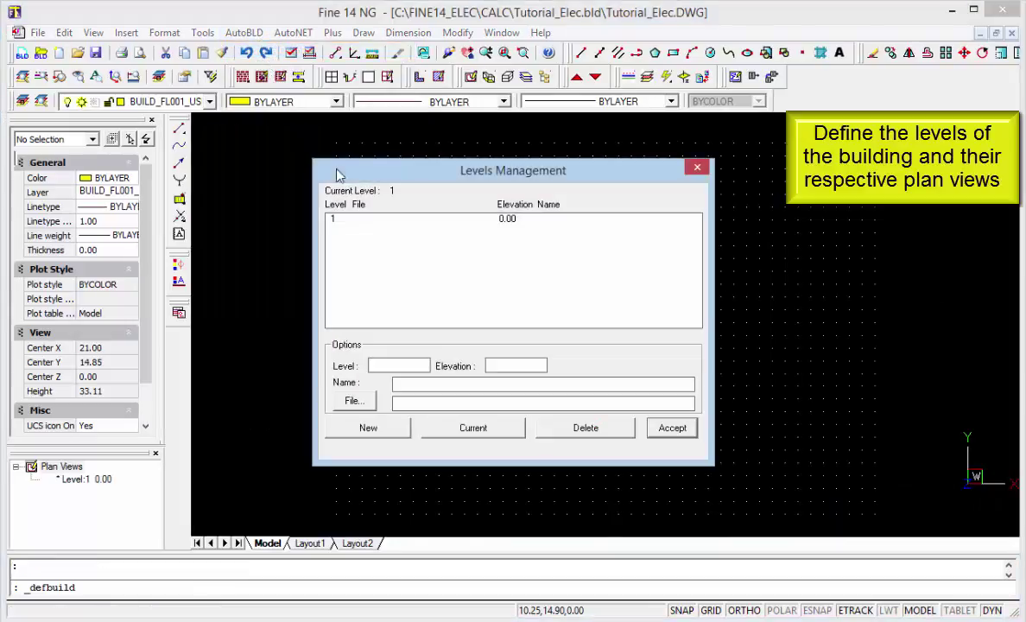
left_click(349, 220)
left_click(351, 403)
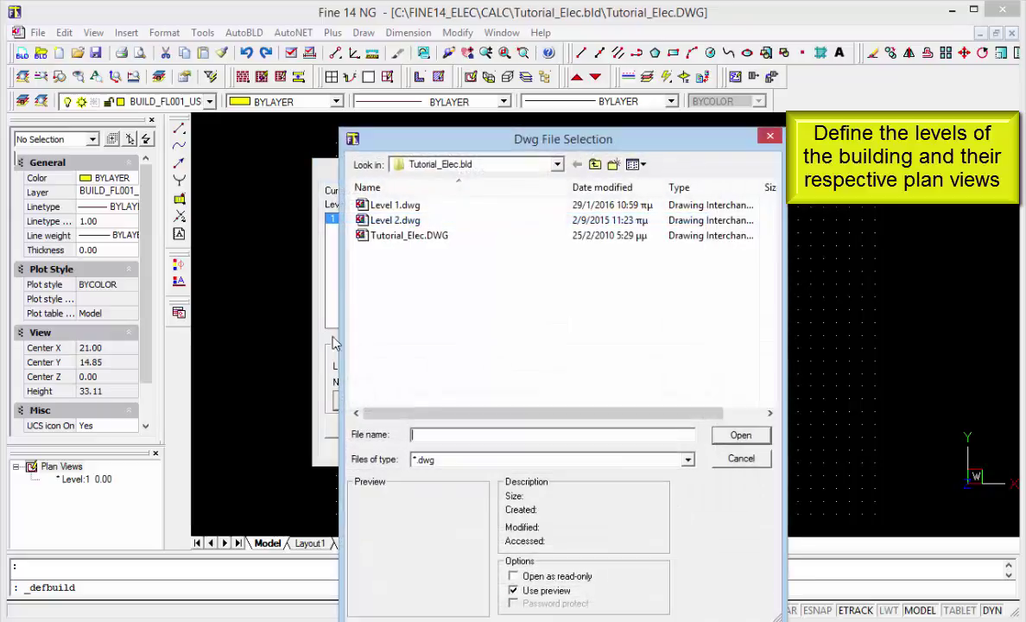
left_click(394, 205)
left_click(754, 440)
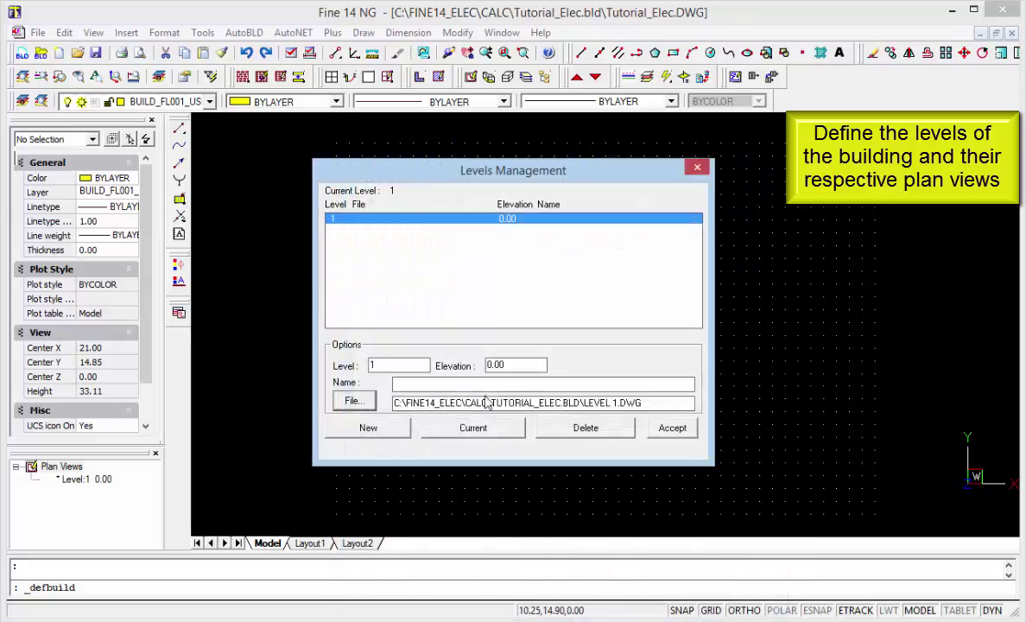
left_click(374, 429)
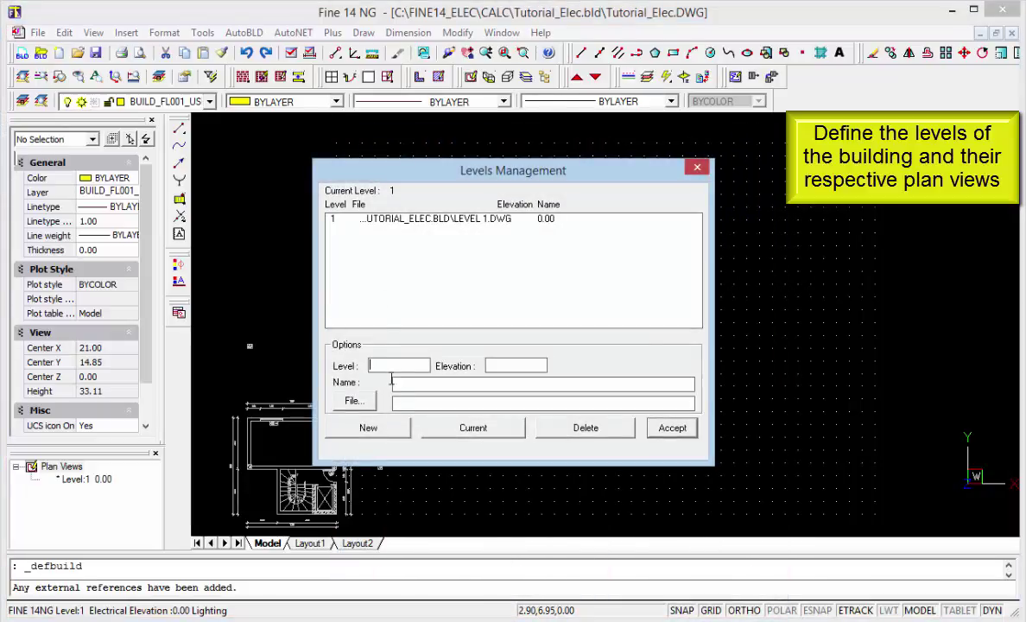
- Add level 2 at elevation 3.00 using Level 2.dwg and accept the levels
type("2")
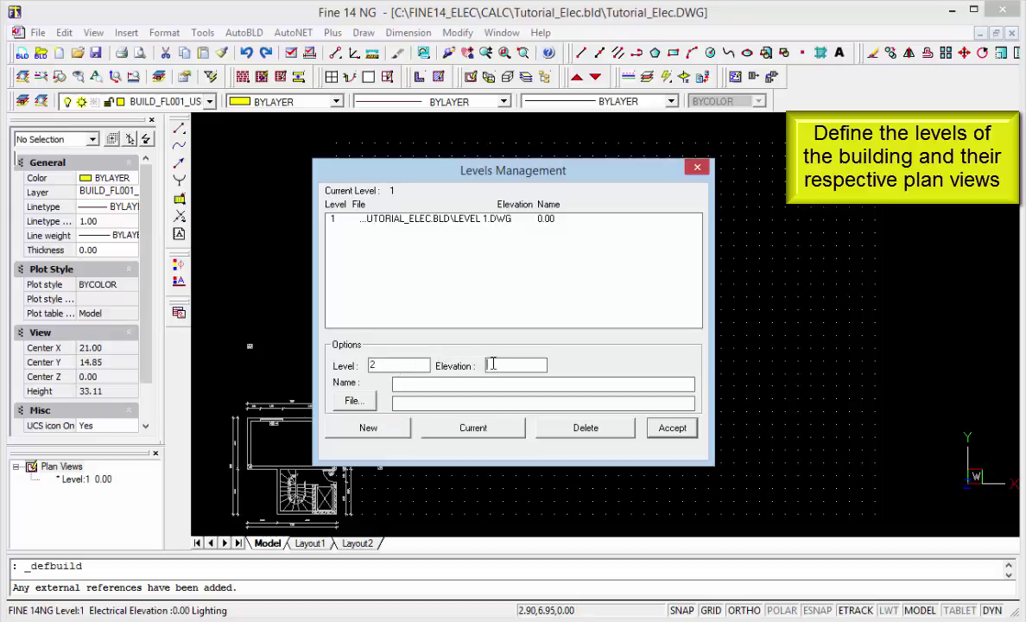
left_click(490, 364)
left_click(354, 400)
left_click(385, 220)
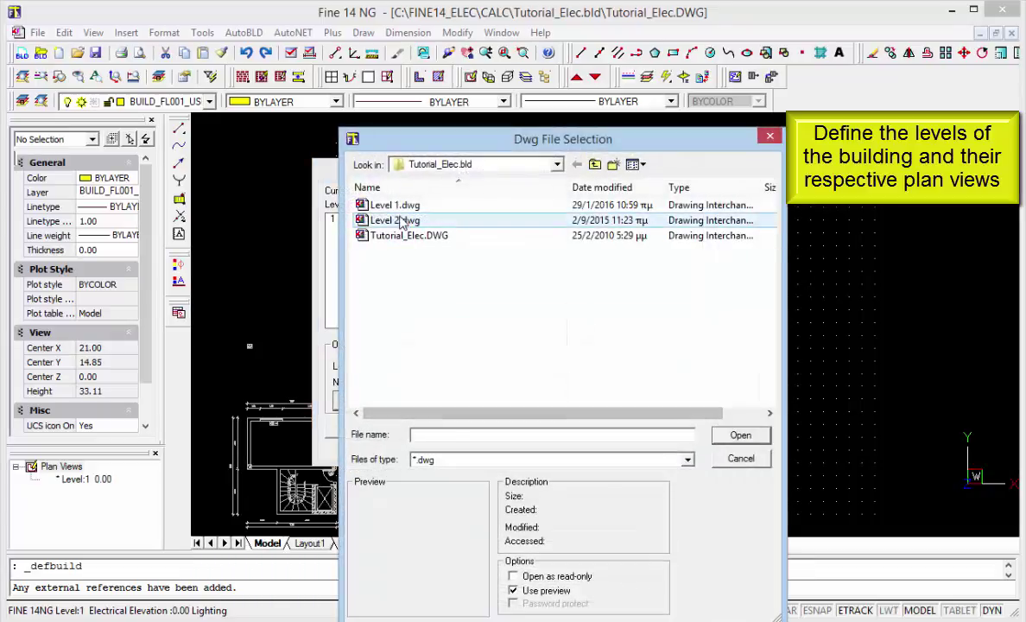
left_click(740, 434)
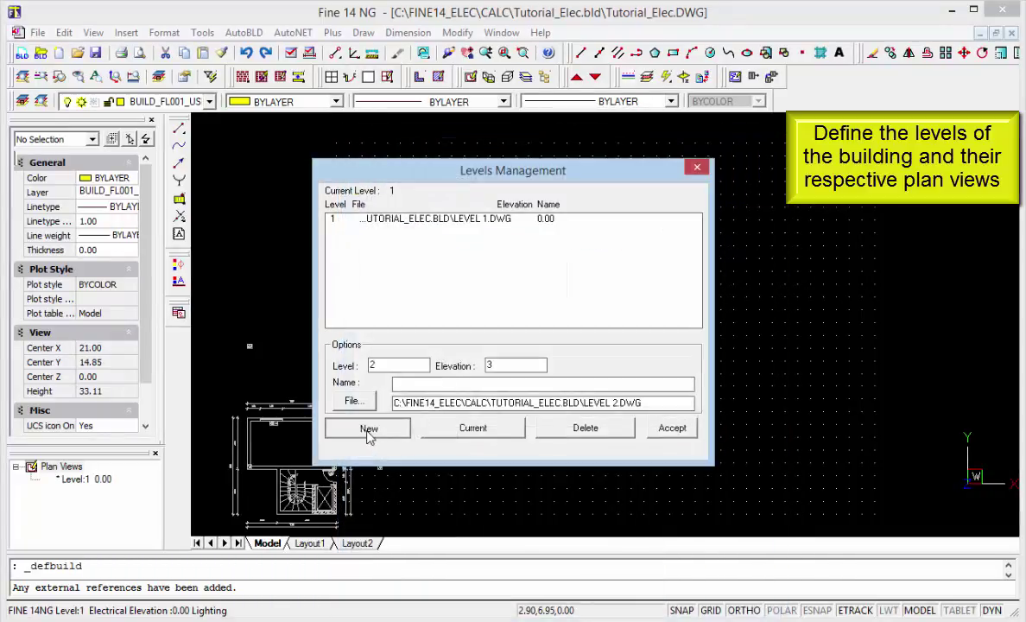
left_click(368, 426)
left_click(670, 426)
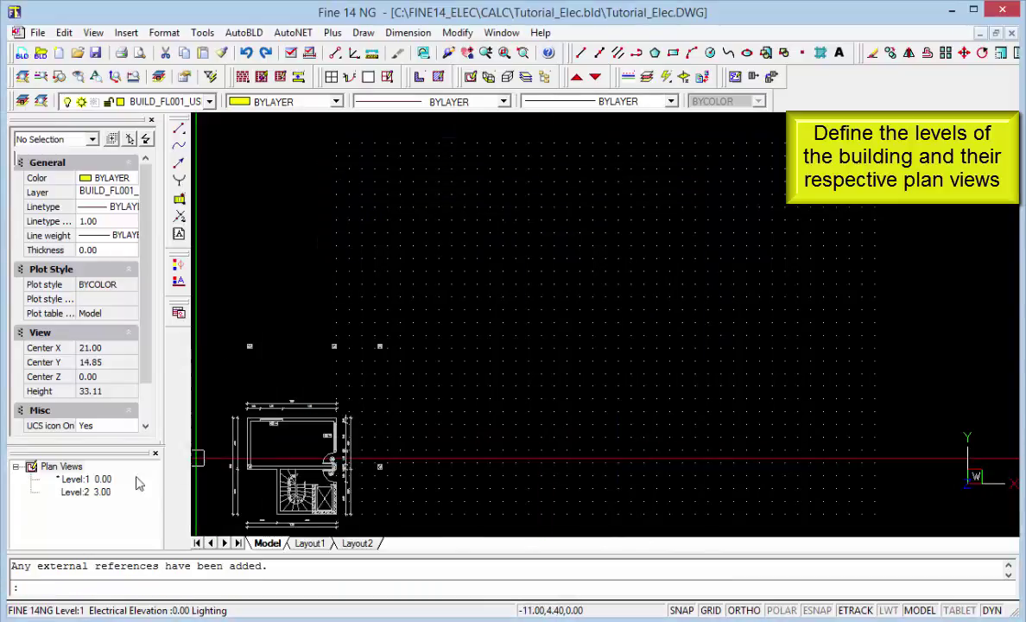
- Activate the Level 2 plan view, fit it on screen, and select the Electrical application
double_click(79, 492)
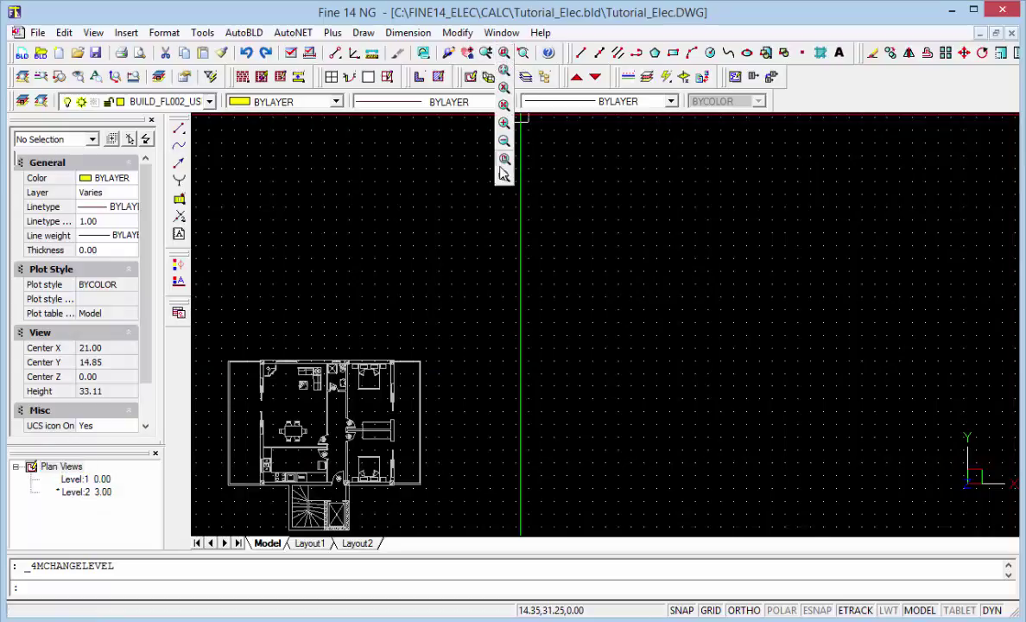
middle_click(503, 183)
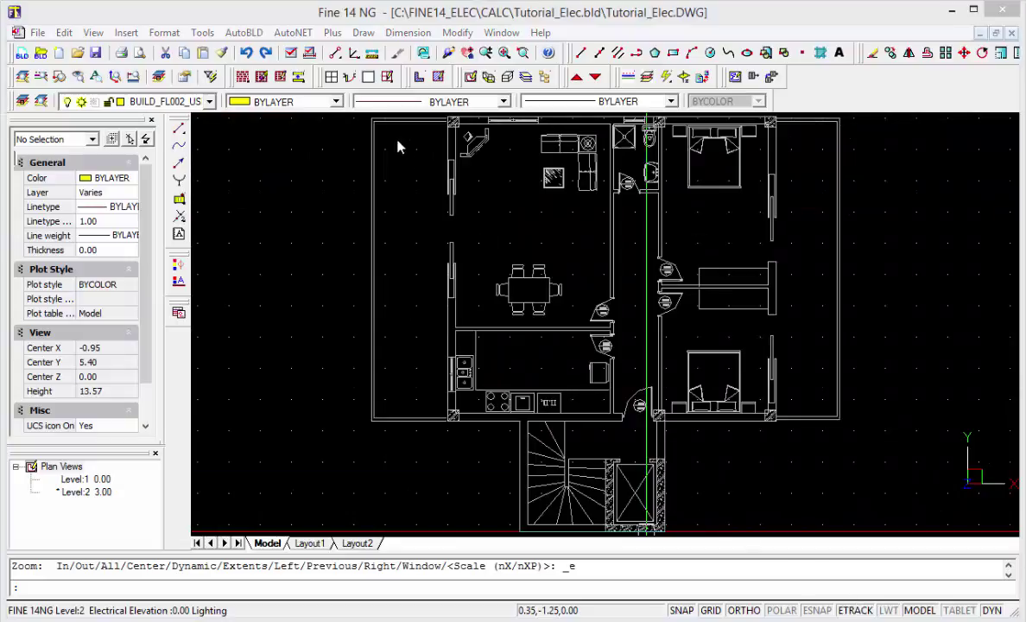
left_click(294, 34)
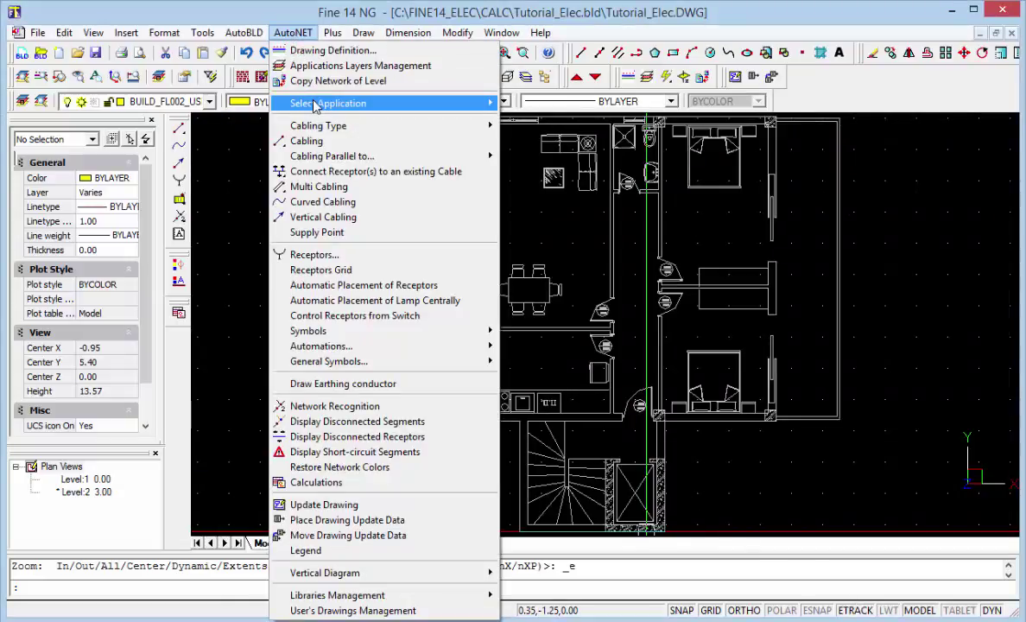
left_click(527, 104)
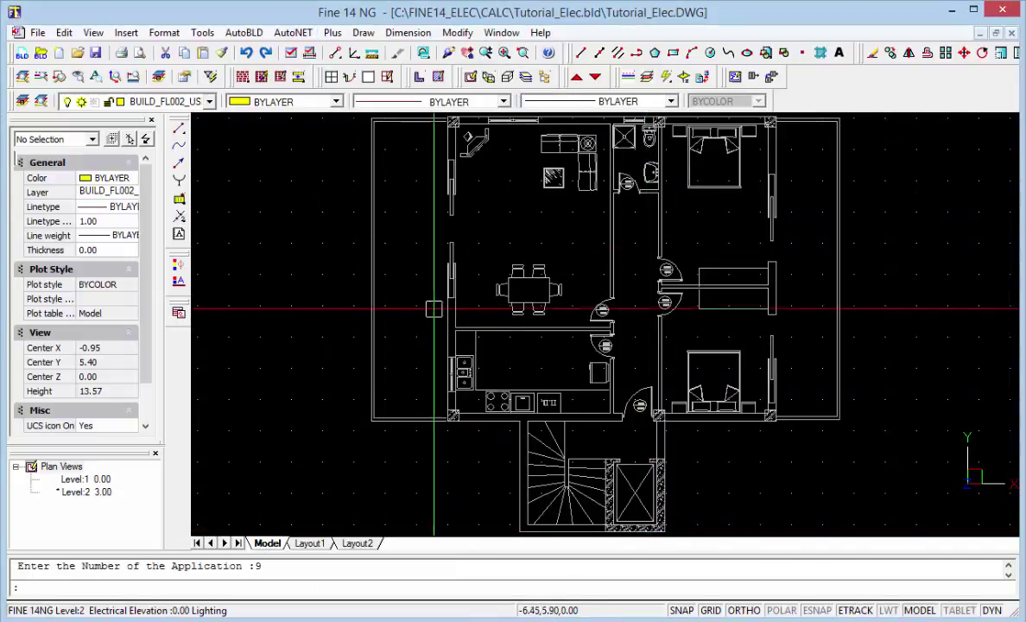
- Place earthed socket outlets on two kitchen walls and the dining area wall
left_click(179, 184)
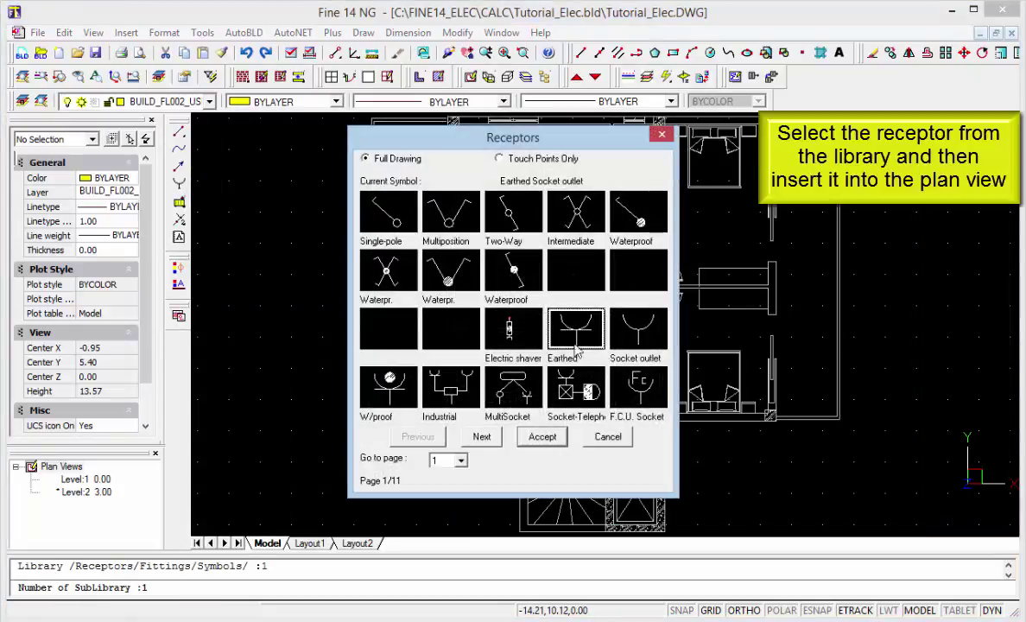
left_click(542, 437)
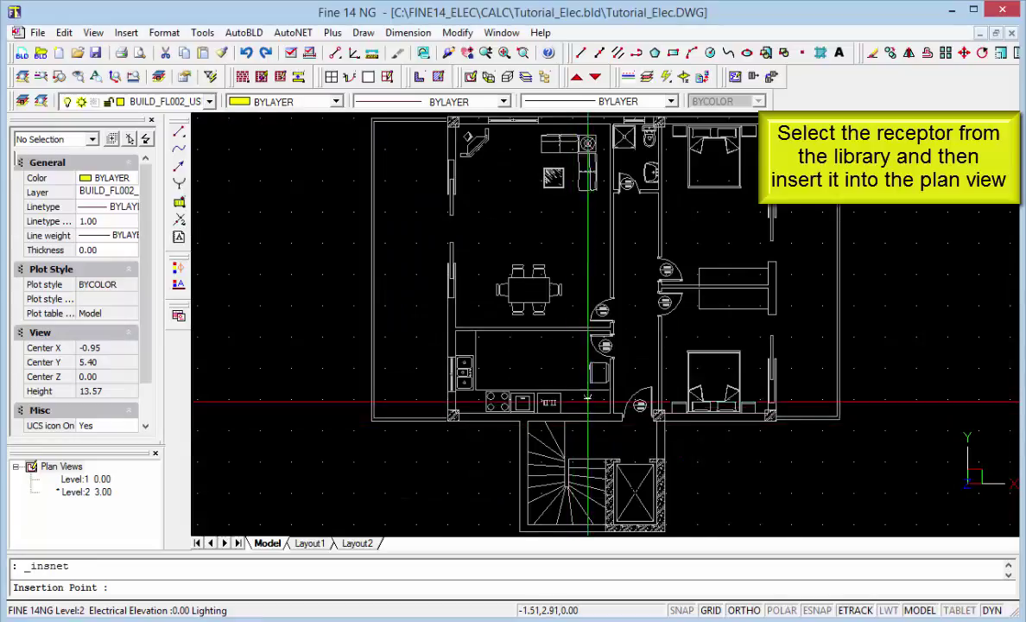
scroll(587, 400, "up", 4)
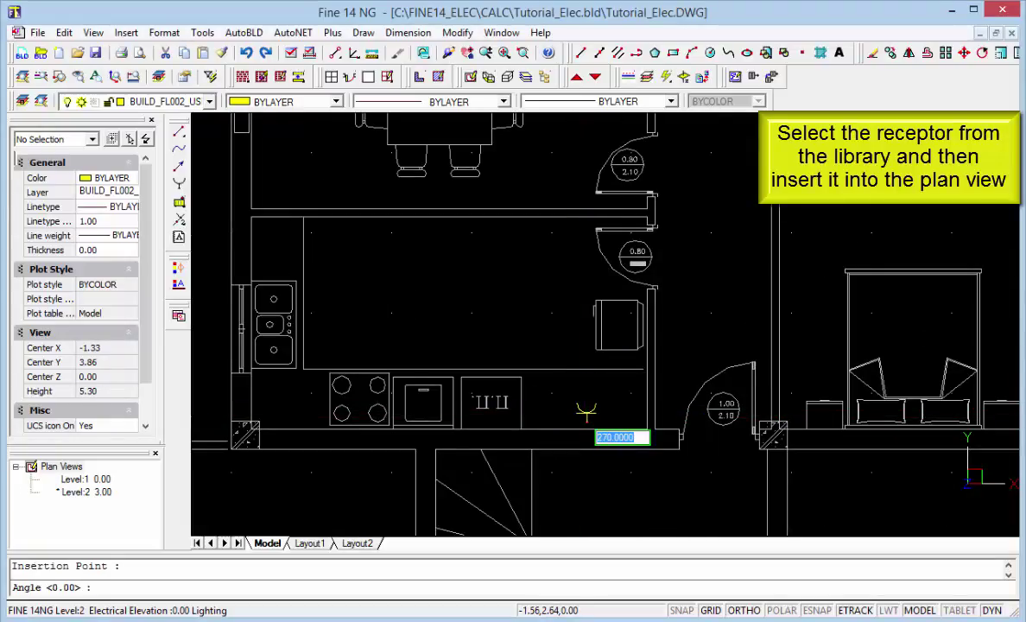
key("Return")
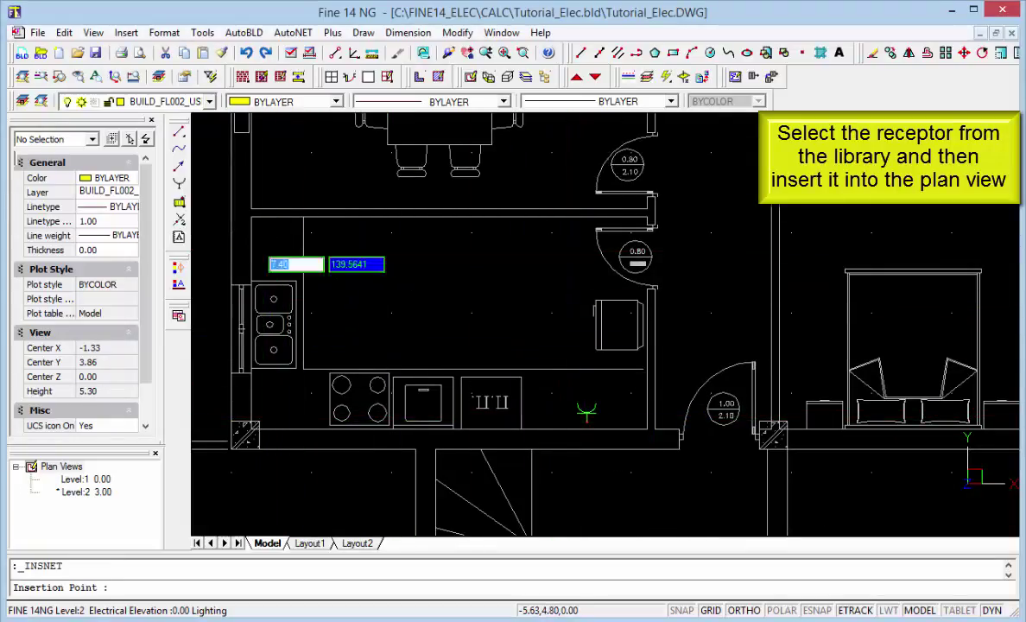
key("Return")
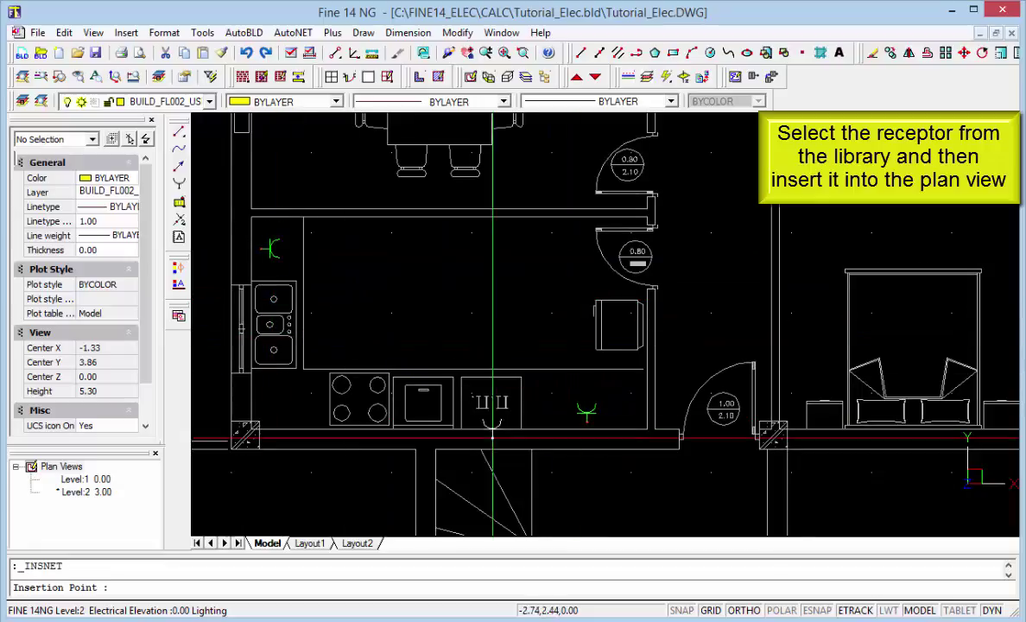
scroll(326, 523, "down", 2)
scroll(545, 343, "down", 2)
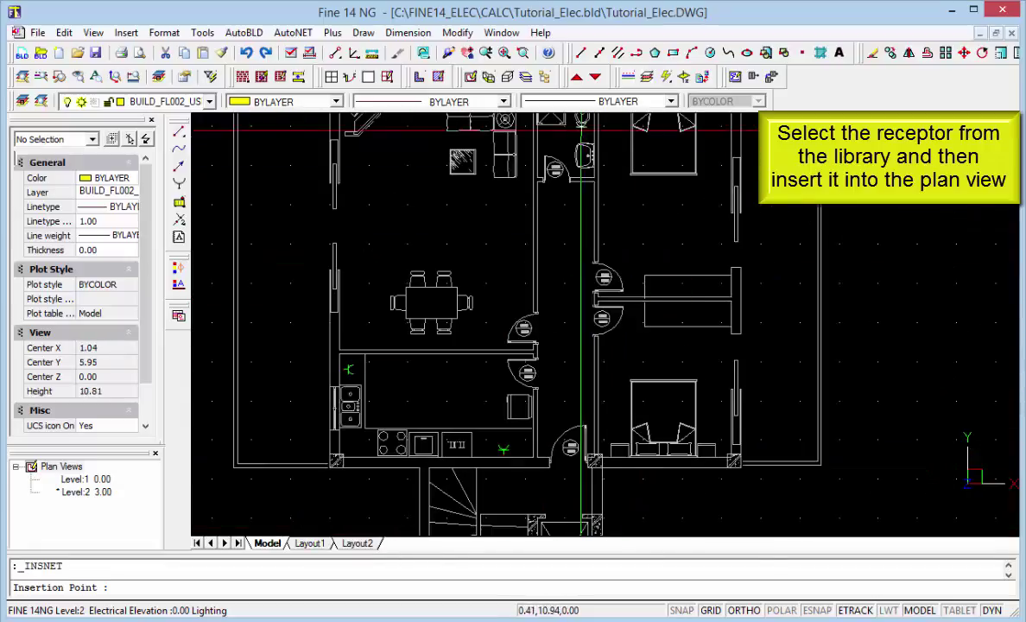
scroll(527, 147, "up", 2)
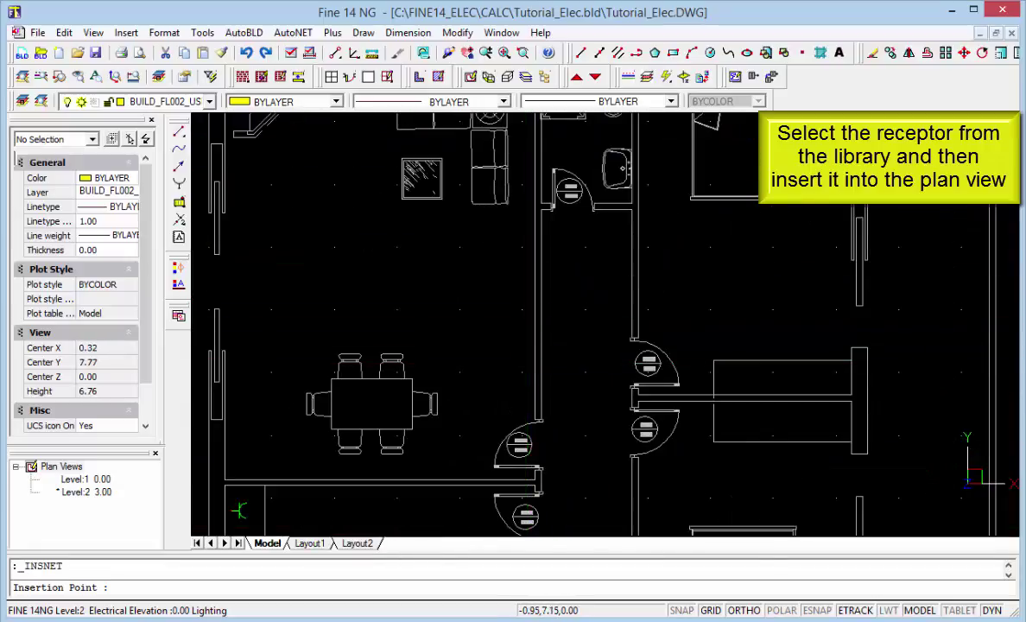
left_click(493, 343)
- Finish the dining-area socket and add a socket below the bathroom basin
key("Return")
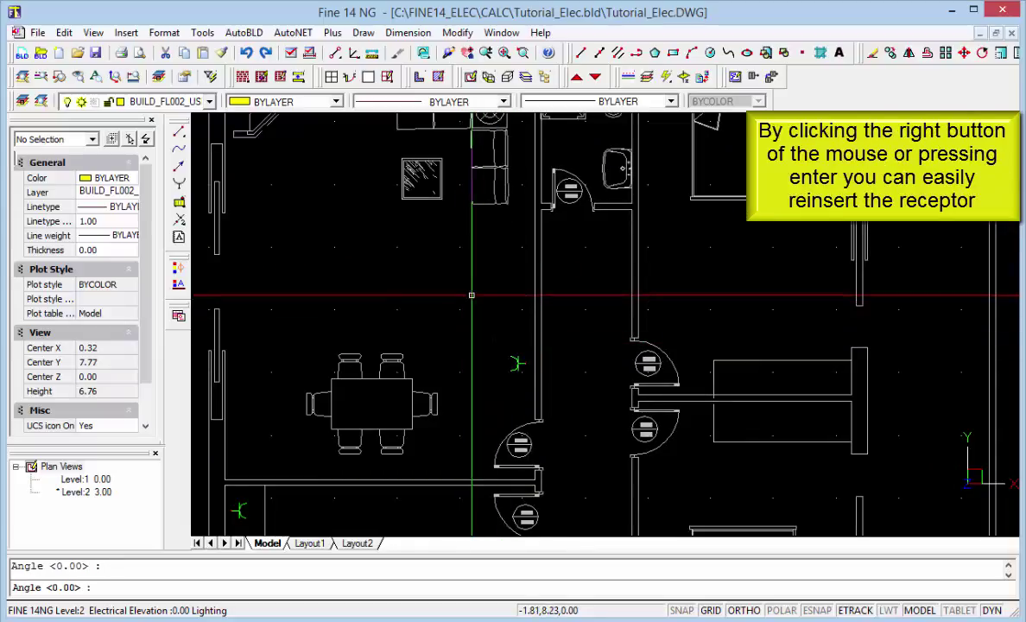
key("Return")
scroll(424, 510, "down", 2)
scroll(424, 510, "up", 3)
scroll(429, 380, "up", 3)
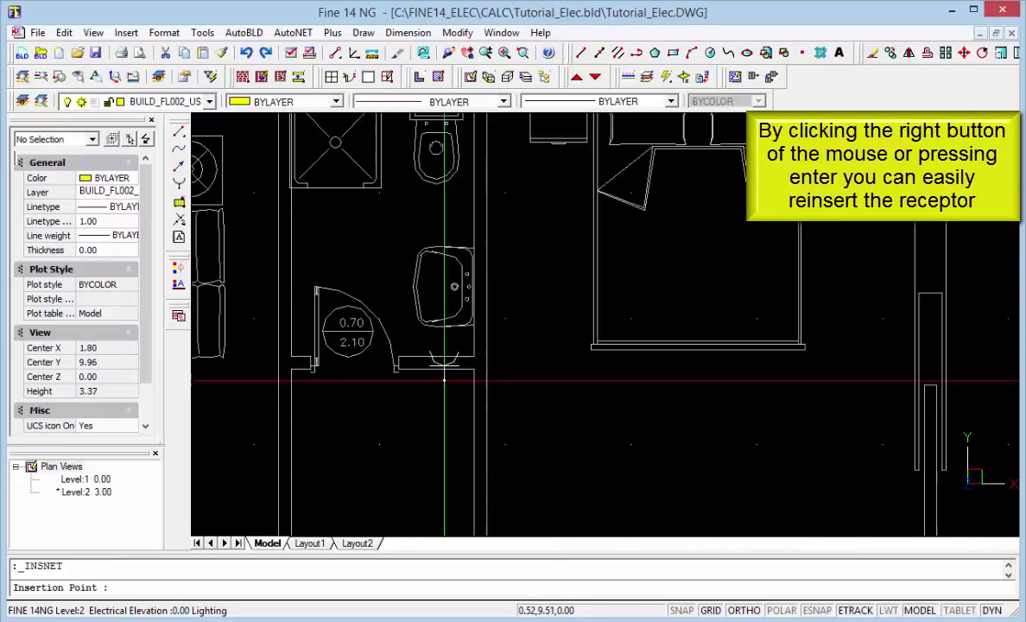
left_click(429, 361)
scroll(429, 437, "down", 1)
key("Return")
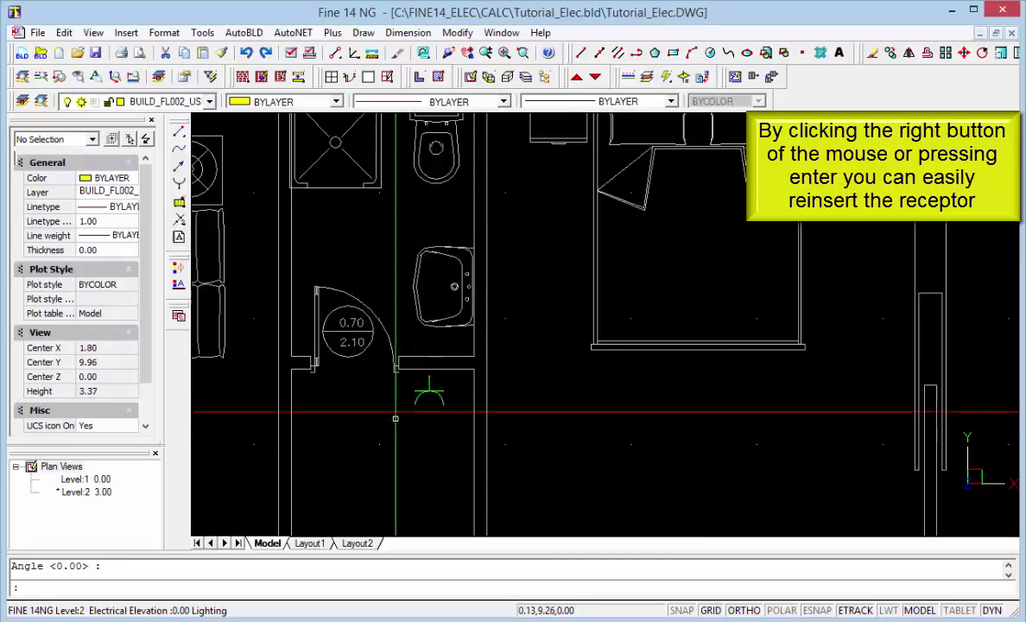
- Place socket outlets beside the left and right bedroom nightstands
key("Return")
scroll(529, 172, "up", 2)
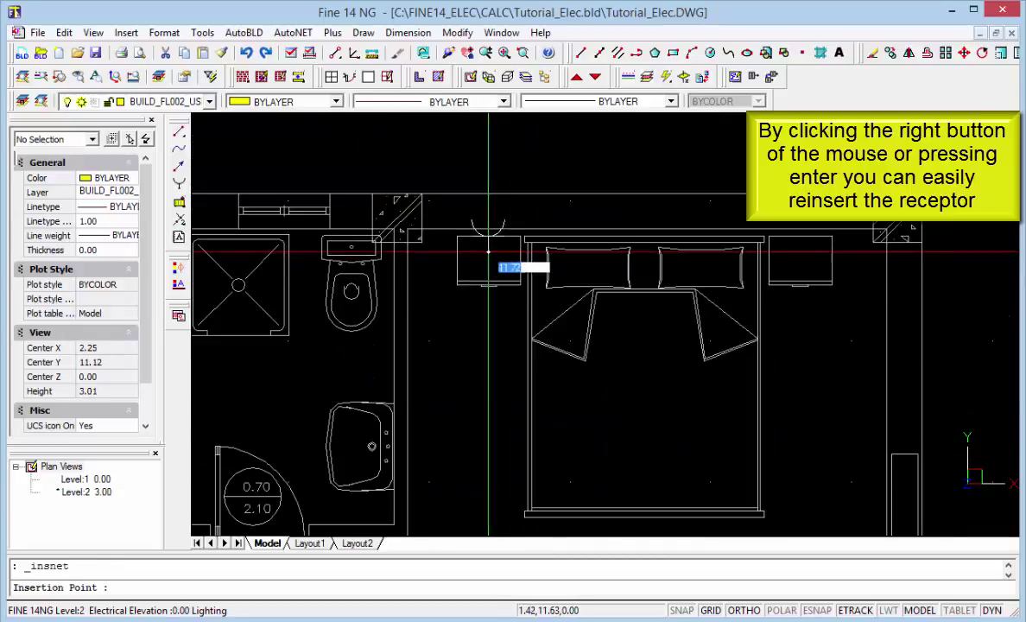
left_click(486, 248)
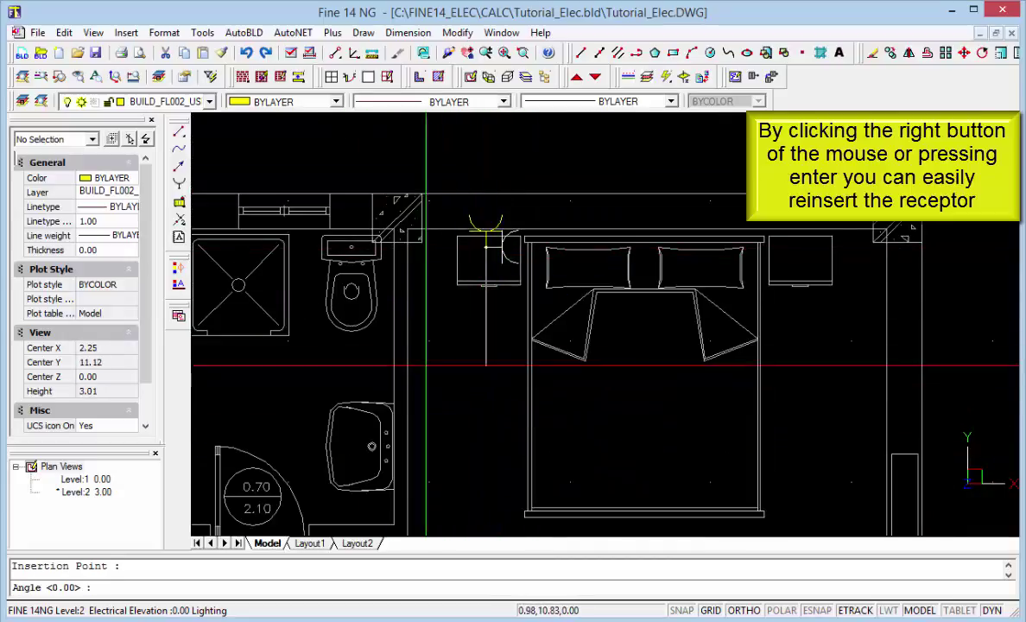
key("Return")
key("Return")
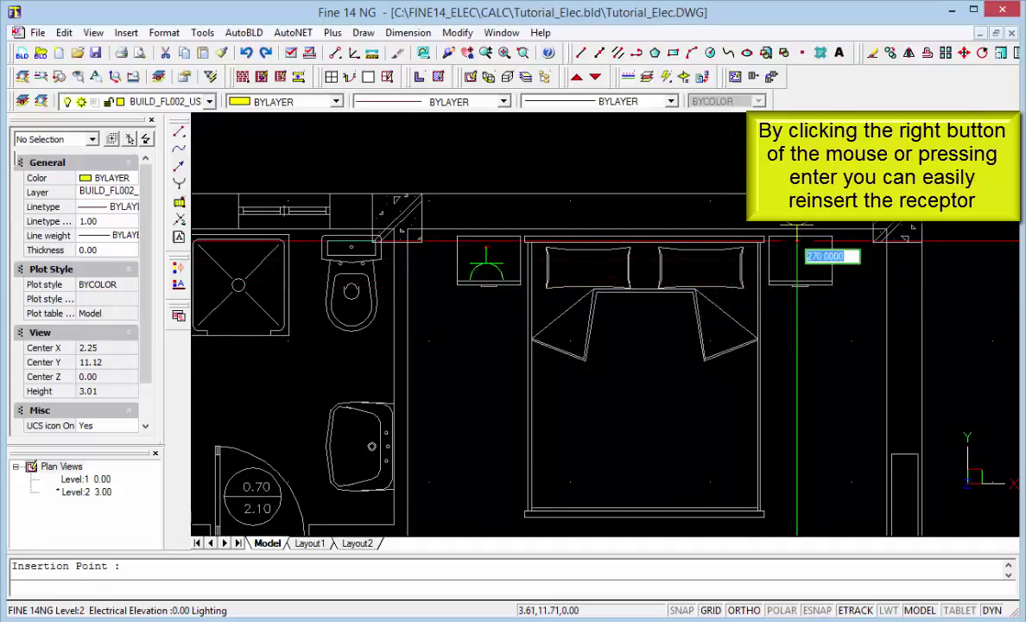
left_click(796, 241)
key("Return")
scroll(481, 142, "down", 2)
scroll(478, 142, "down", 2)
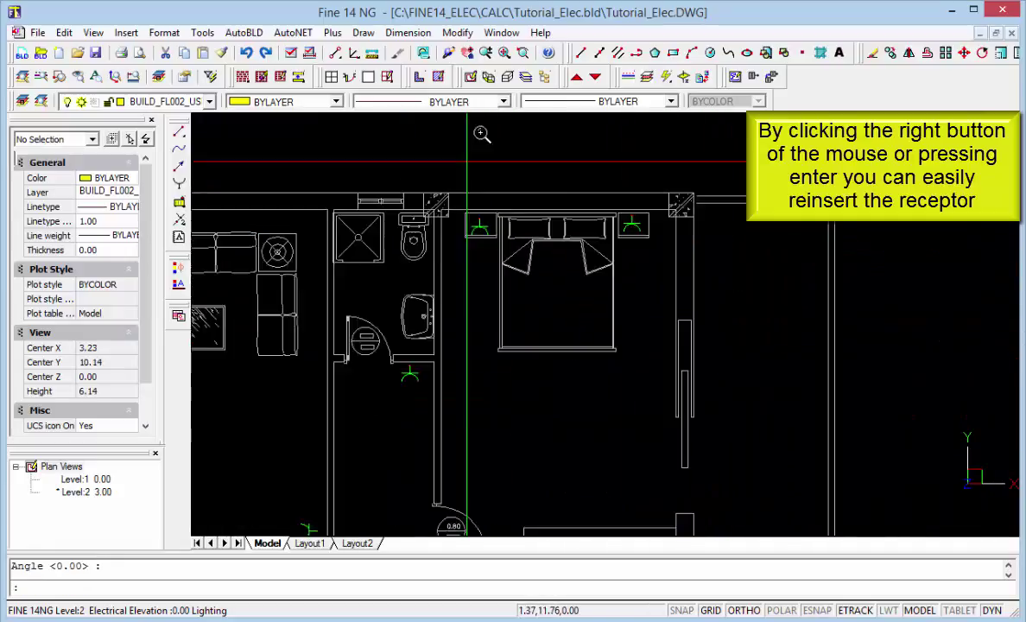
scroll(518, 208, "down", 2)
scroll(605, 135, "down", 2)
scroll(545, 395, "up", 3)
- Add another socket at the right nightstand and zoom out to the whole plan
key("Return")
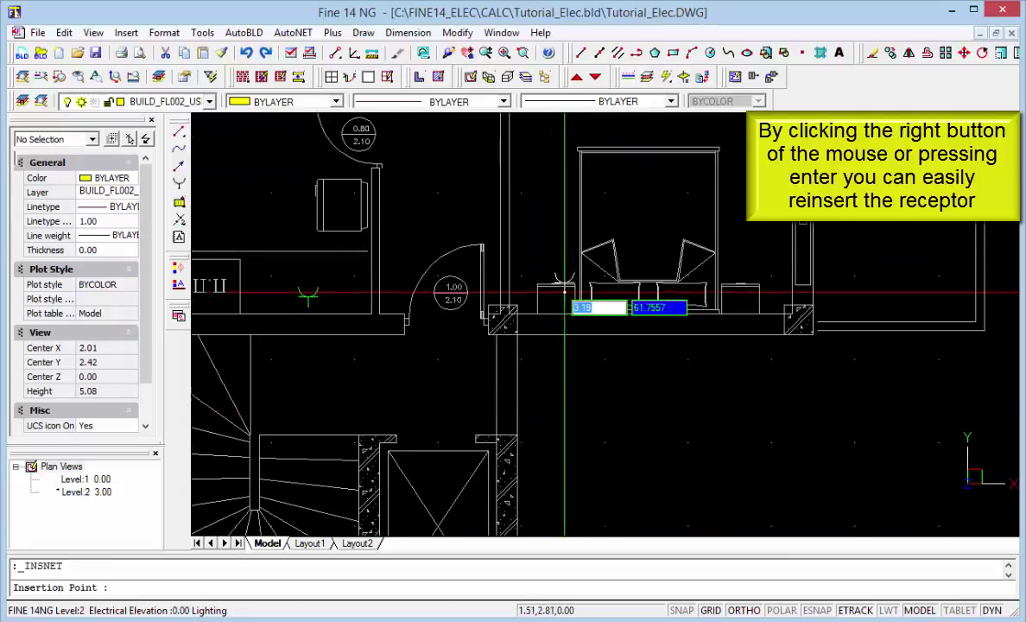
scroll(429, 327, "up", 2)
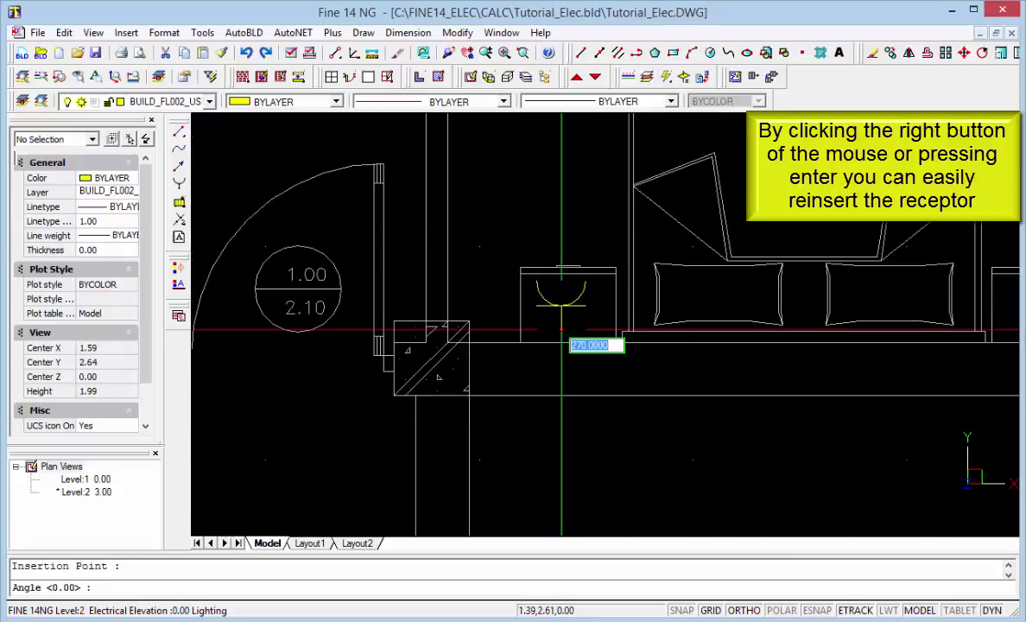
key("Return")
key("Return")
scroll(268, 335, "down", 2)
scroll(648, 318, "down", 1)
scroll(648, 318, "up", 4)
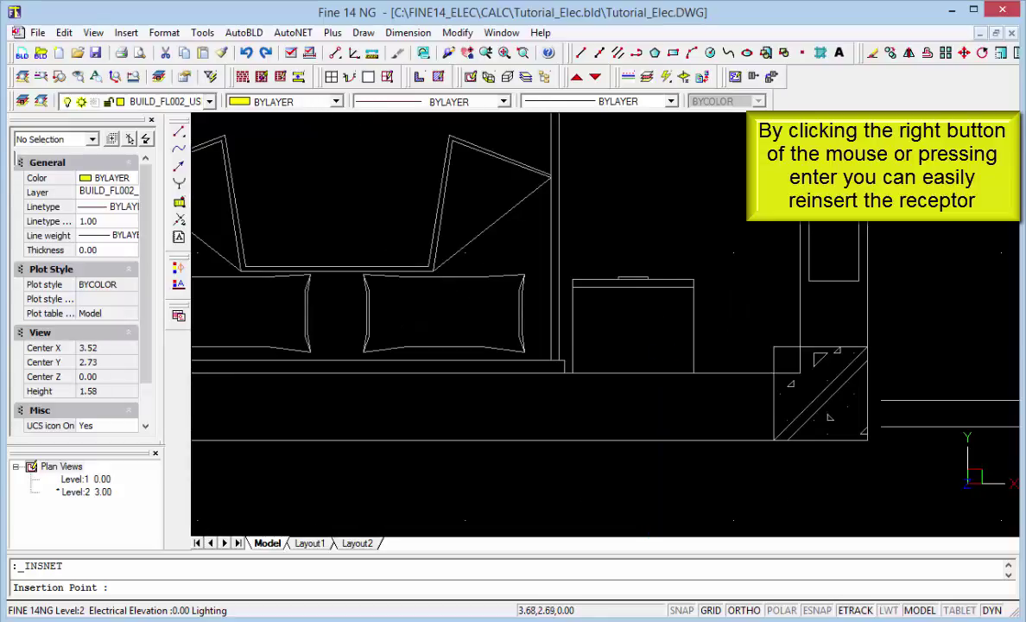
left_click(619, 367)
key("Return")
scroll(742, 361, "up", 2)
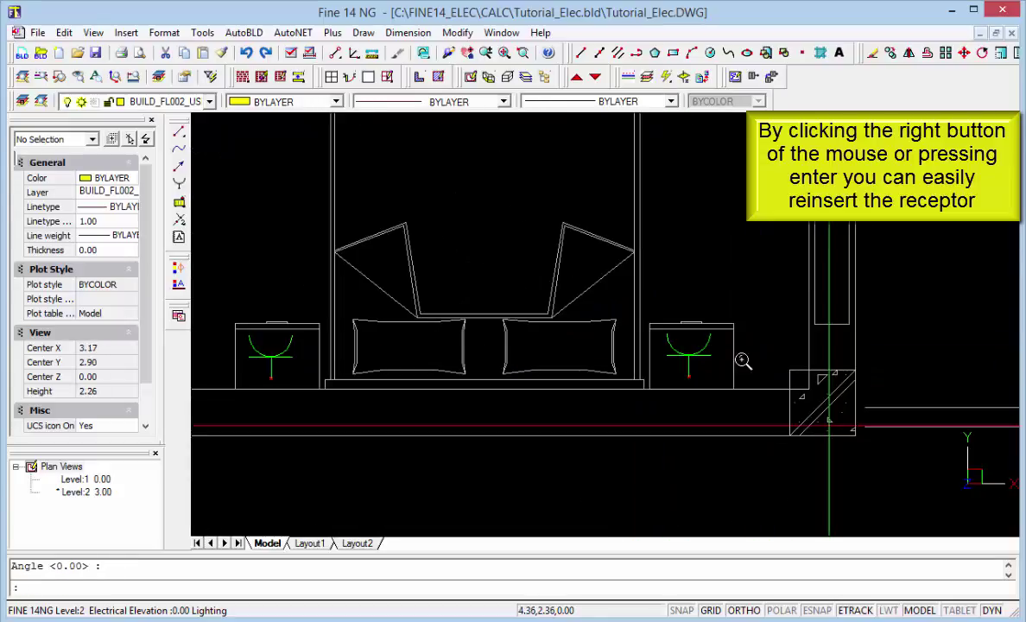
middle_click(743, 361)
middle_click(743, 361)
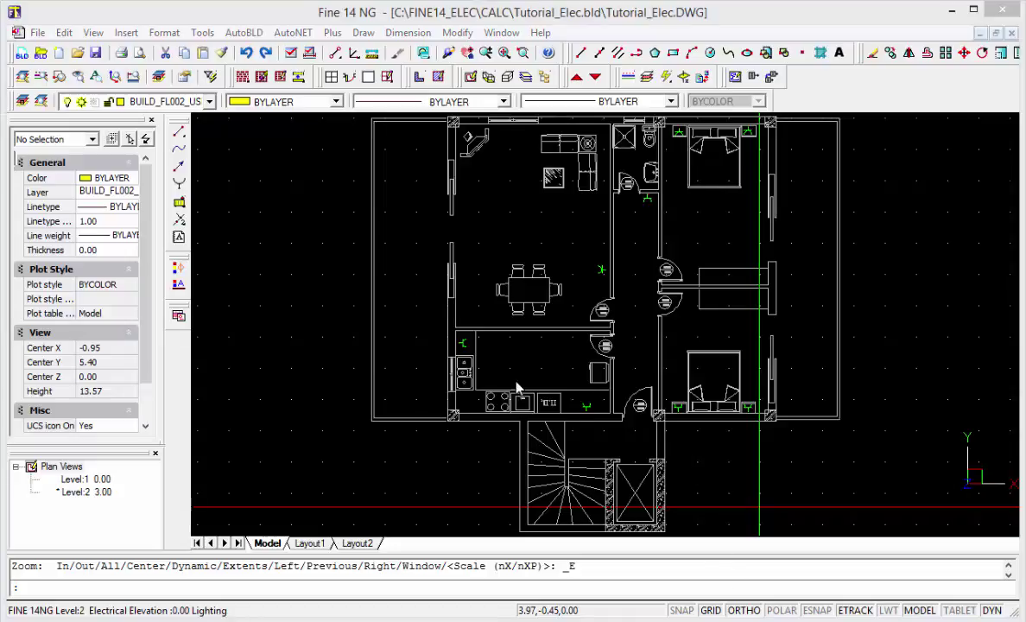
- Zoom into the kitchen and copy its socket to the dining room's left wall
left_click(759, 507)
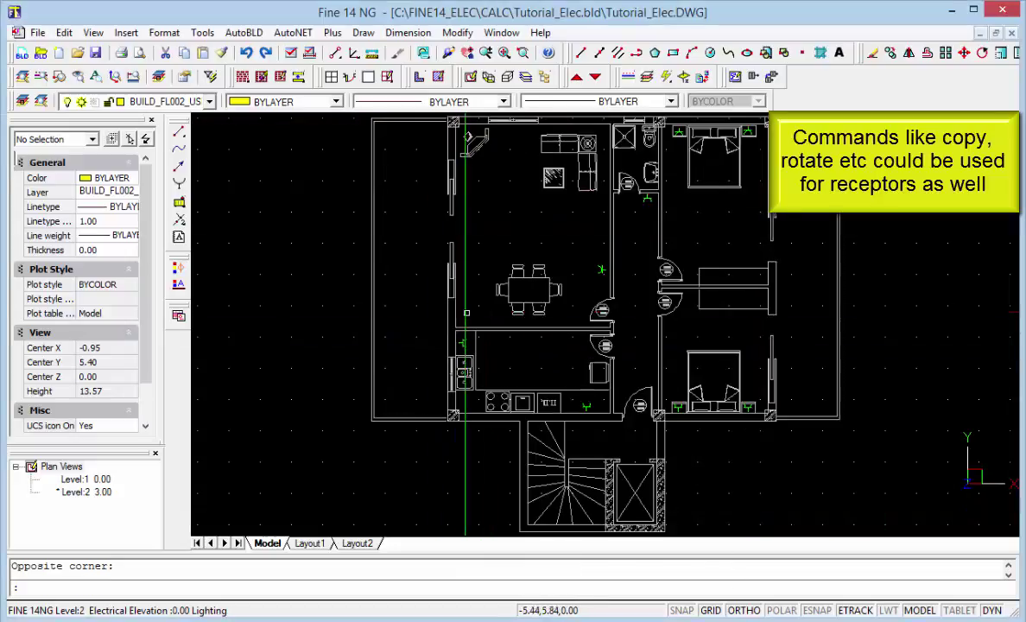
left_click(467, 312)
left_click(465, 390)
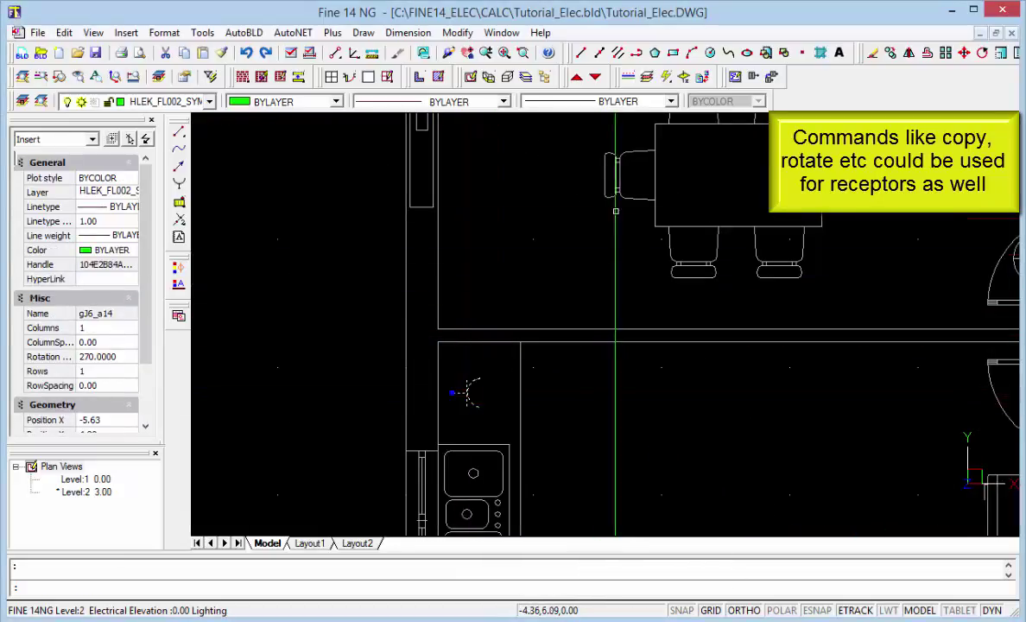
left_click(820, 52)
left_click(680, 476)
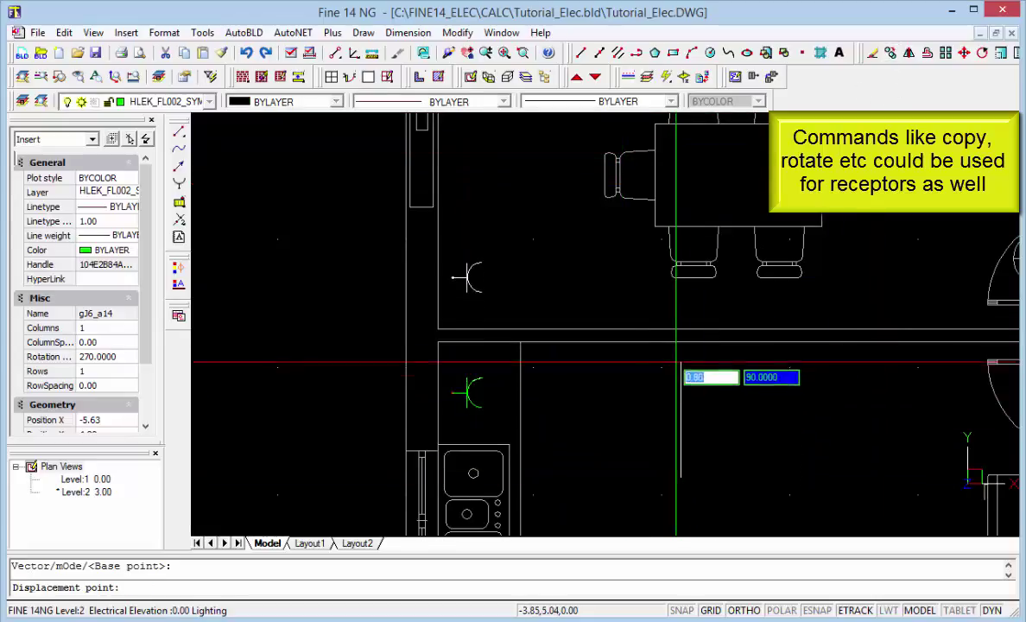
left_click(677, 345)
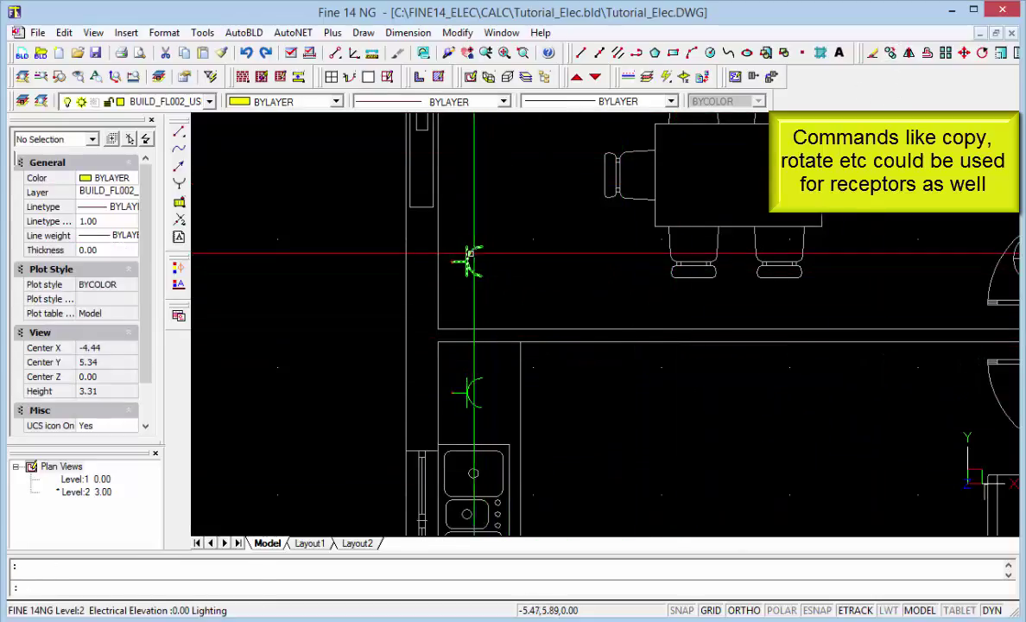
- Copy that socket to the living room's top wall by the sofa, with Ortho on
left_click(470, 258)
left_click(890, 52)
scroll(605, 346, "down", 5)
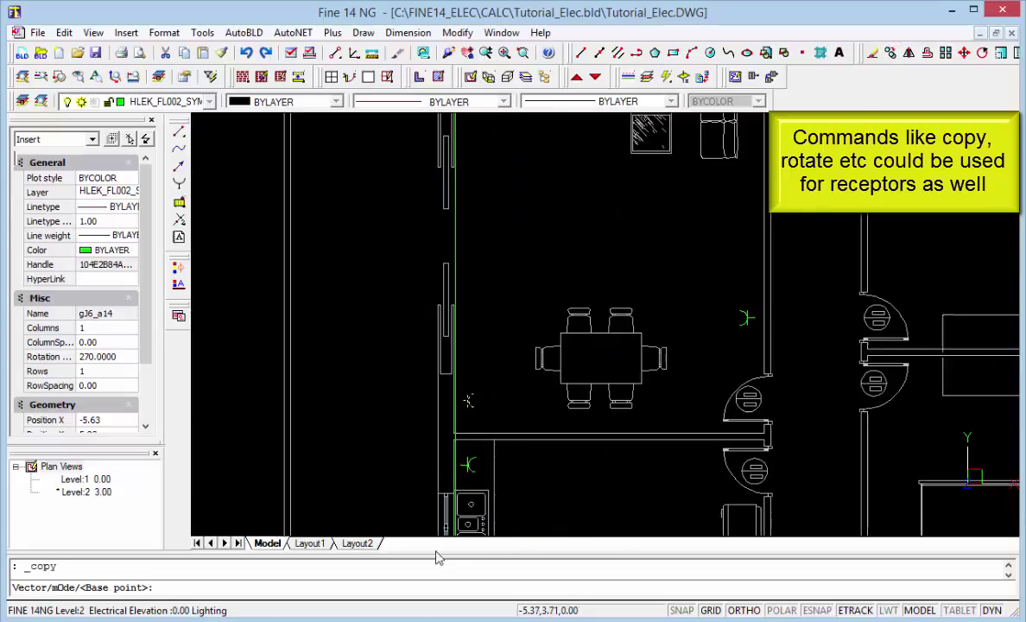
left_click(373, 492)
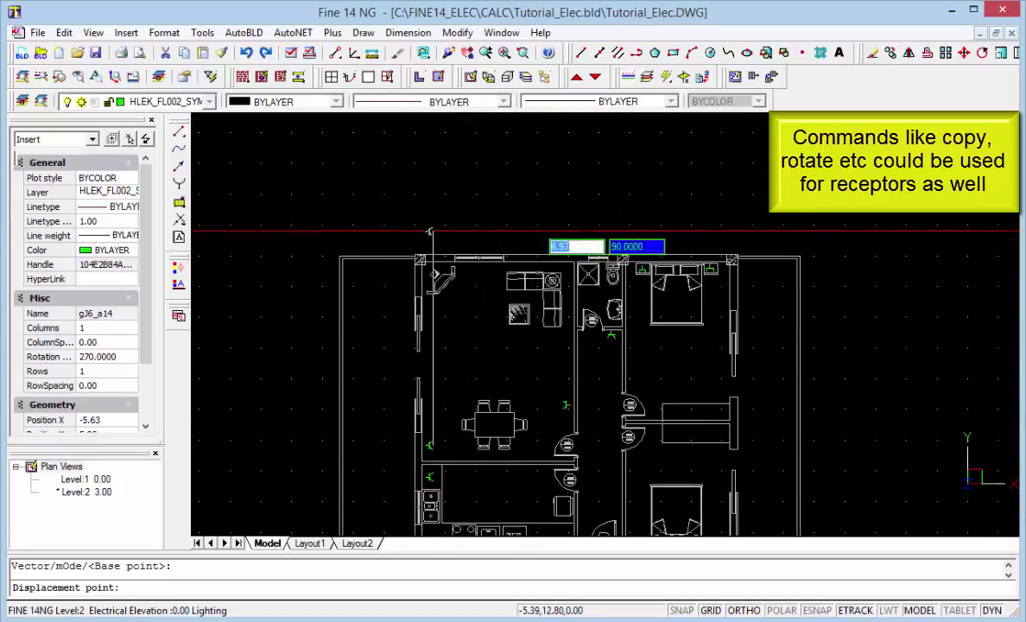
scroll(484, 294, "up", 2)
scroll(483, 294, "up", 2)
key("F8")
scroll(485, 304, "up", 3)
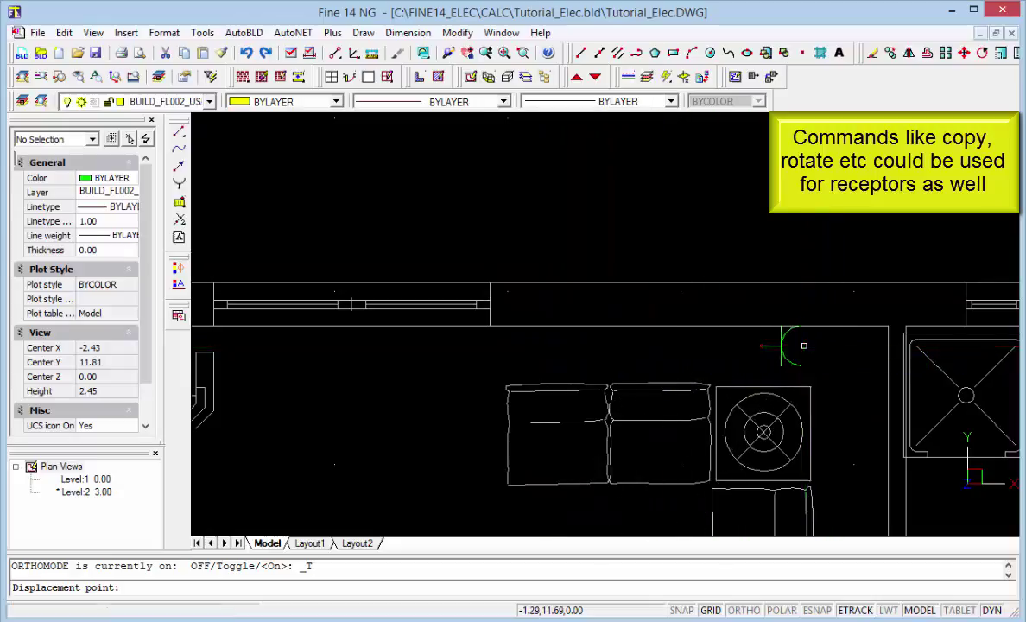
left_click(763, 345)
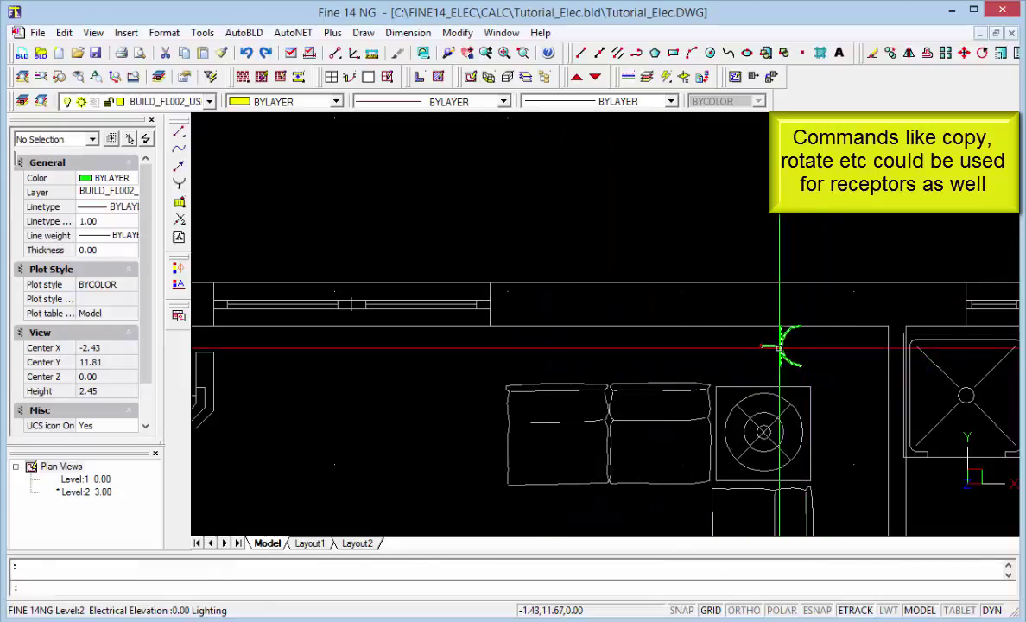
- Rotate the living-room socket to face the top wall, then zoom out
left_click(982, 54)
left_click(766, 346)
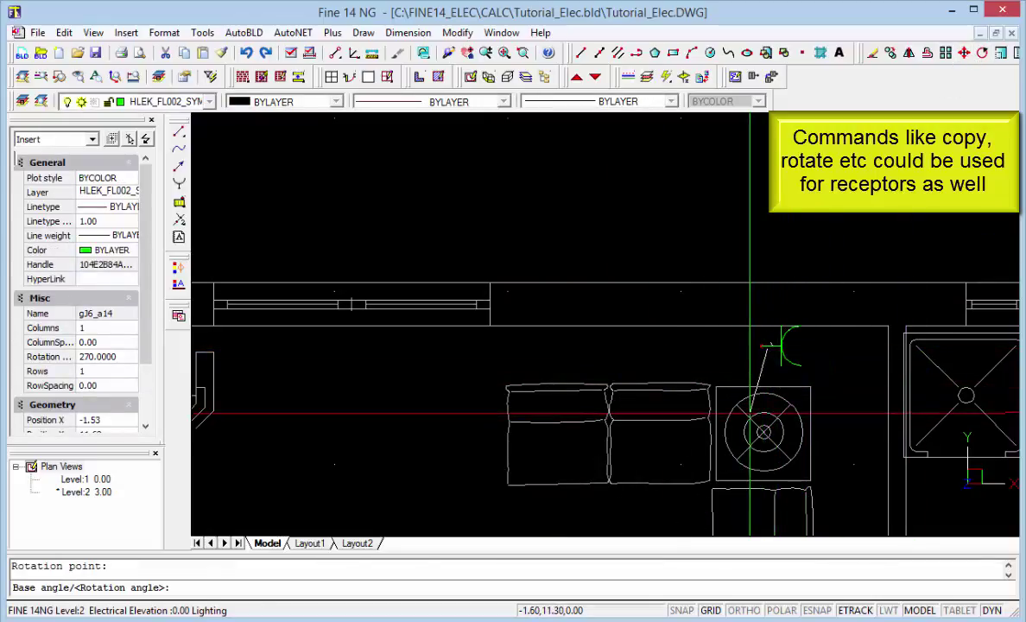
left_click(781, 610)
left_click(776, 439)
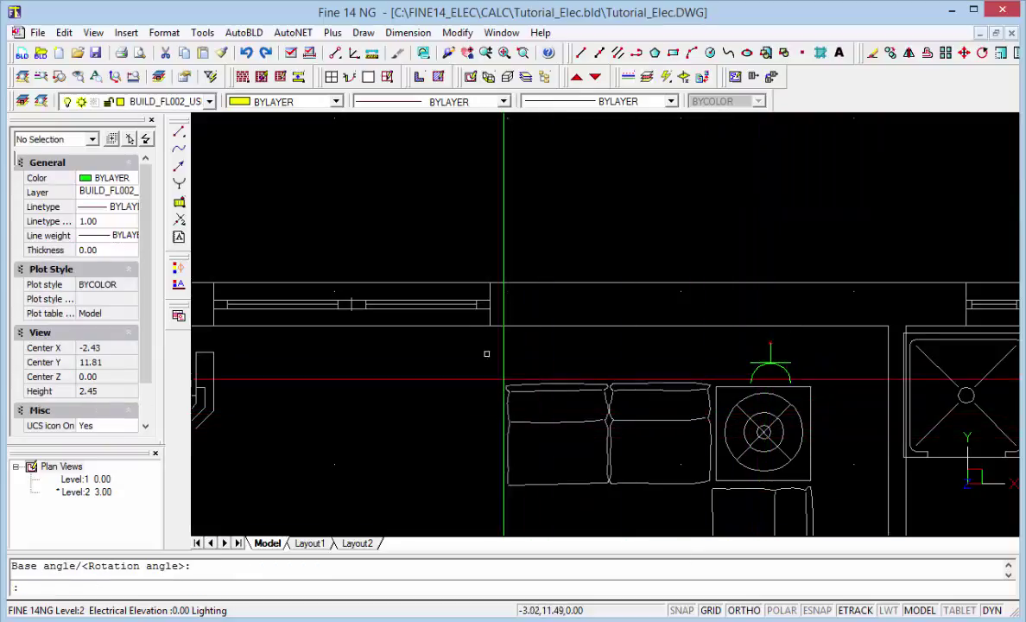
scroll(486, 354, "down", 2)
scroll(440, 259, "down", 2)
scroll(411, 164, "down", 2)
scroll(411, 158, "down", 2)
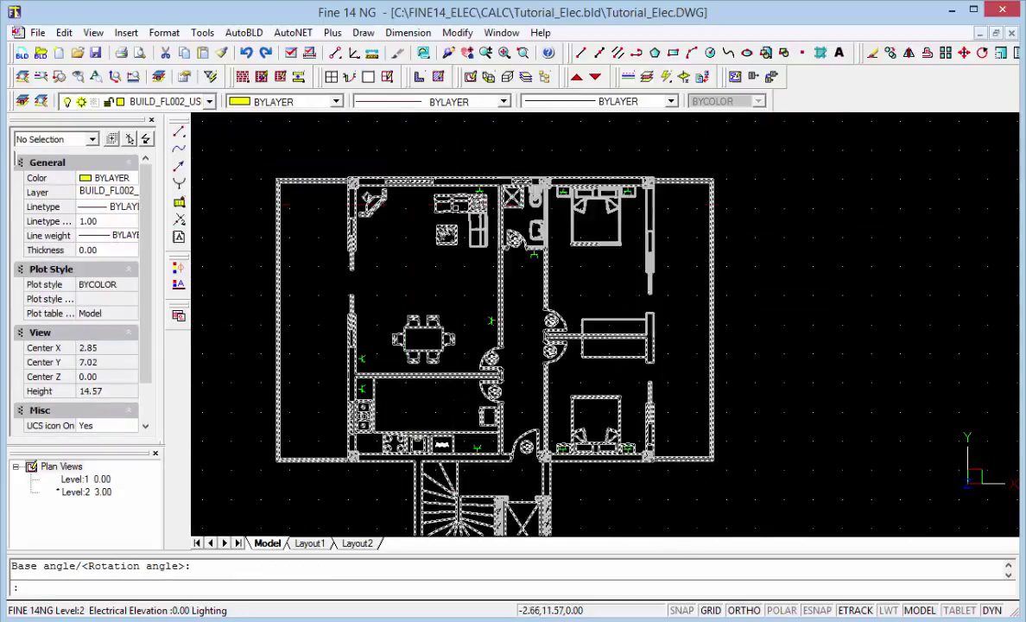
scroll(491, 148, "up", 2)
- Place a multiposition switch beside the socket on the dining room's right wall
right_click(325, 353)
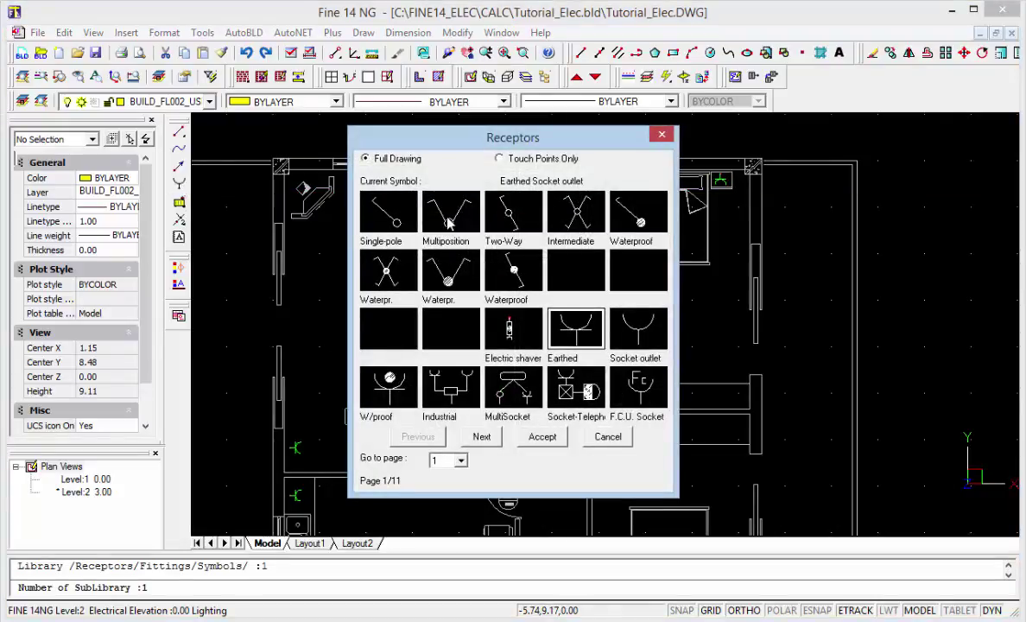
left_click(542, 439)
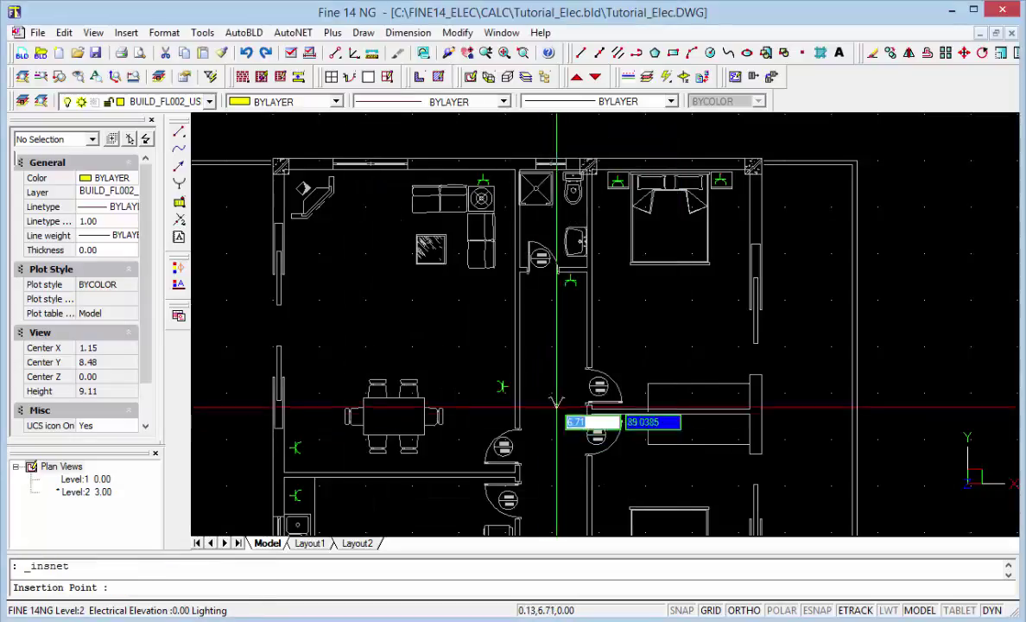
scroll(534, 366, "up", 2)
scroll(545, 359, "up", 2)
left_click(575, 395)
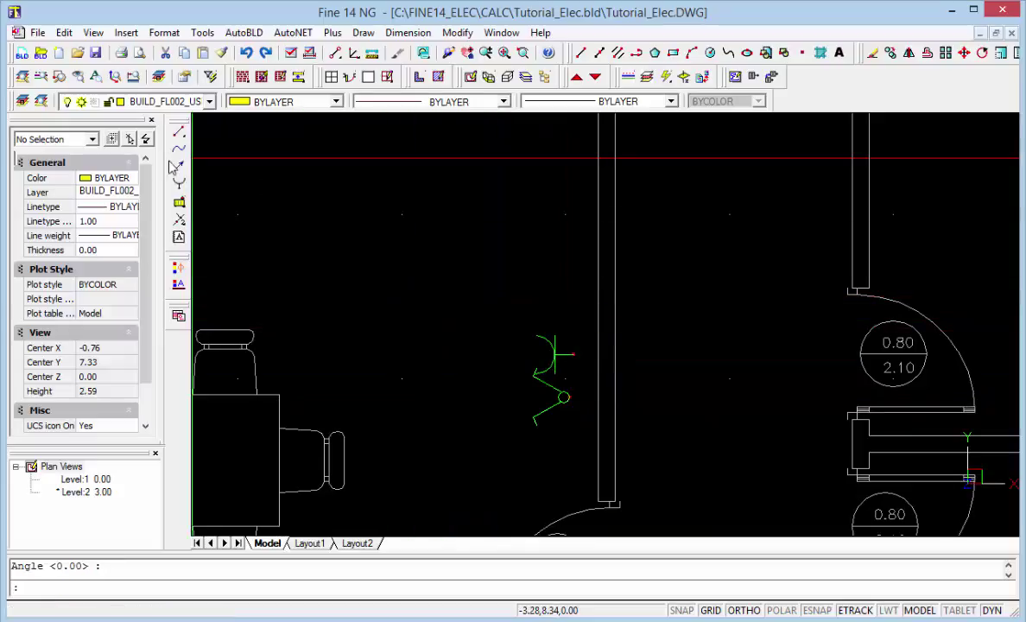
left_click(180, 184)
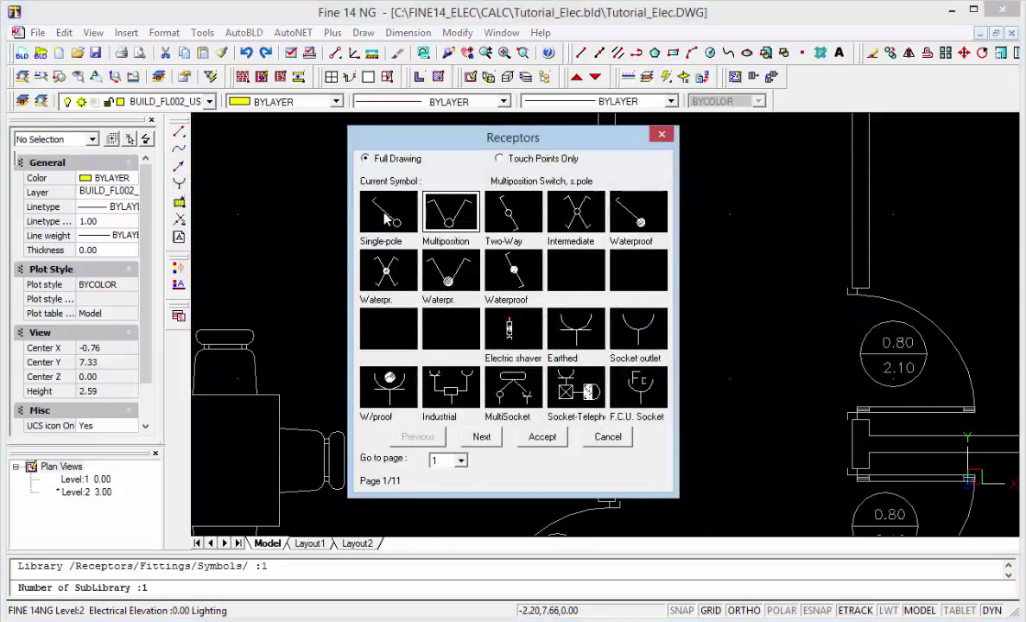
- Place a multiposition switch beside a door on the Level 2 plan
left_click(543, 437)
scroll(522, 229, "down", 2)
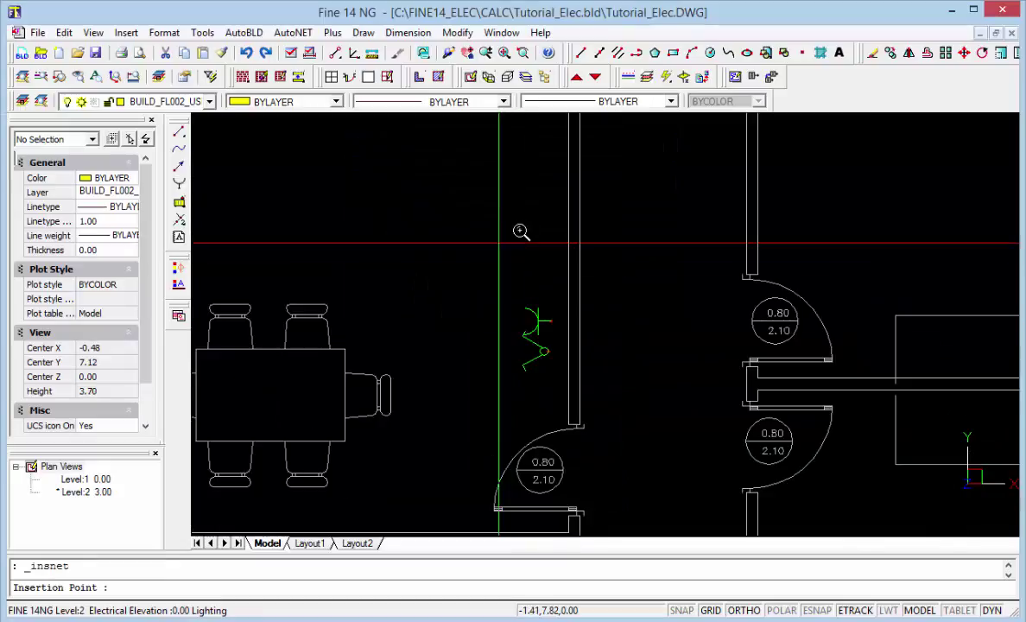
scroll(522, 223, "down", 2)
scroll(483, 291, "down", 2)
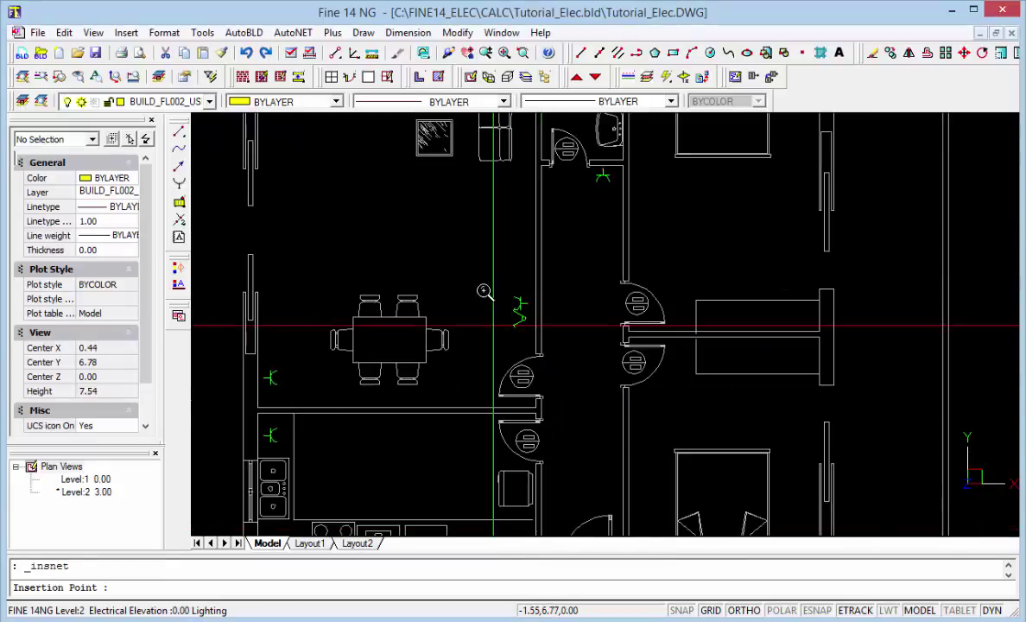
scroll(536, 482, "up", 4)
scroll(536, 480, "up", 2)
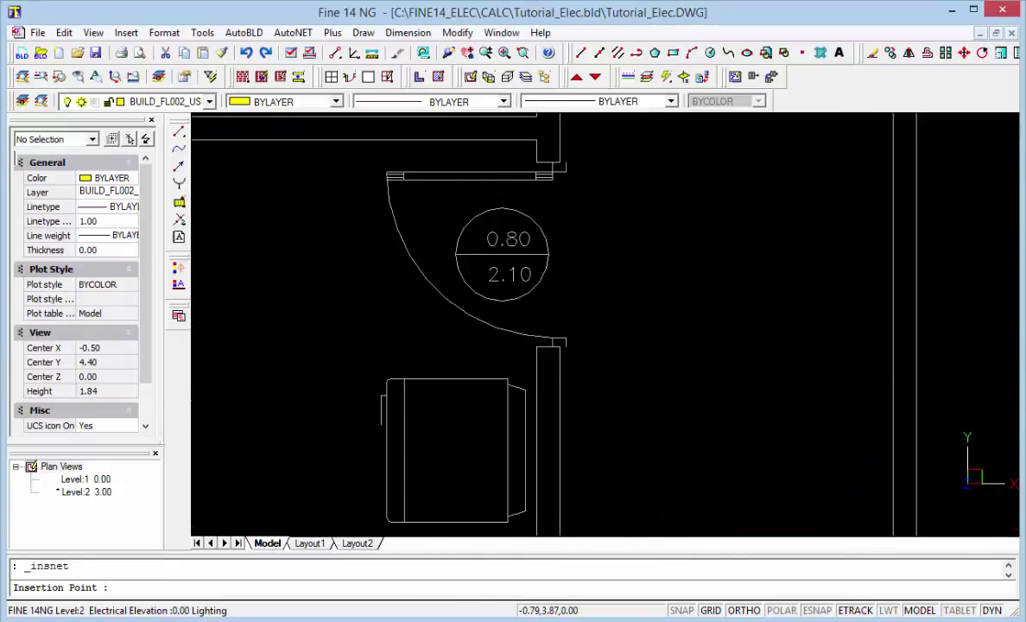
left_click(522, 369)
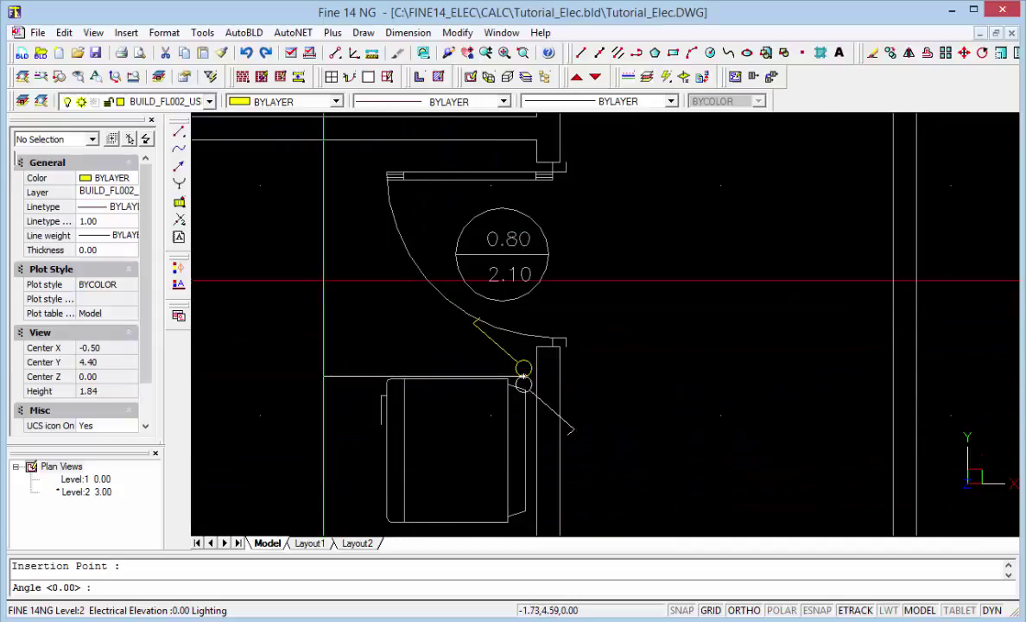
left_click(484, 415)
scroll(185, 321, "down", 2)
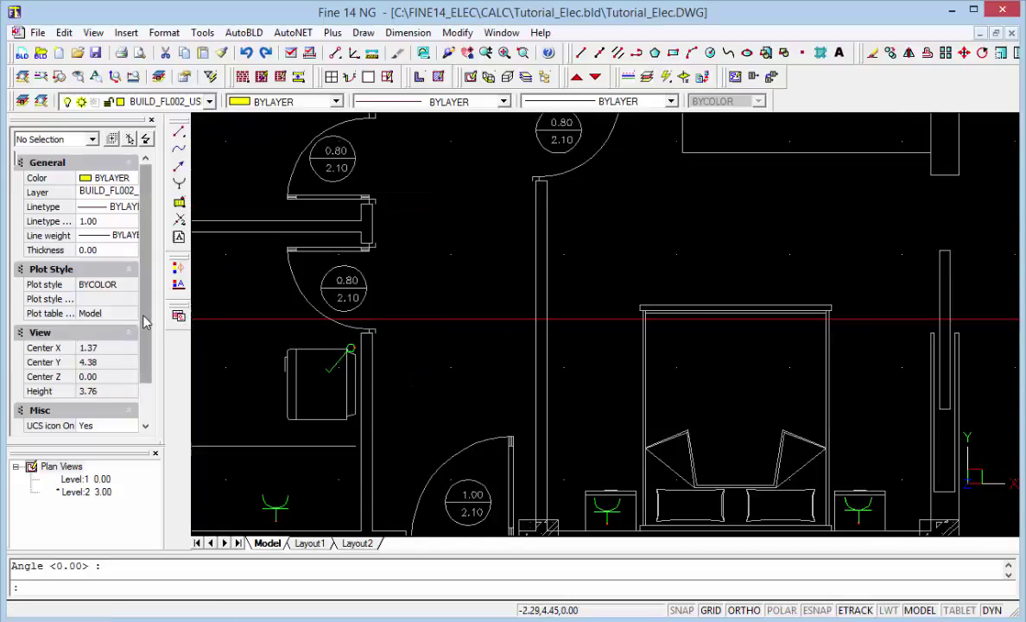
- Place another switch near the upper door at the default angle
left_click(179, 315)
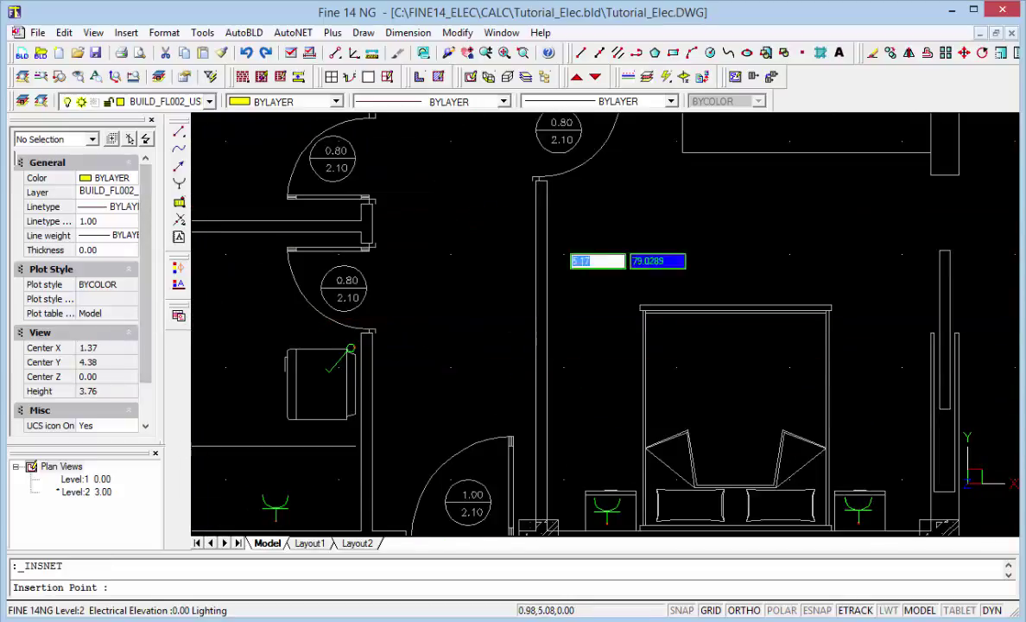
left_click(560, 195)
scroll(486, 364, "down", 1)
scroll(486, 365, "down", 1)
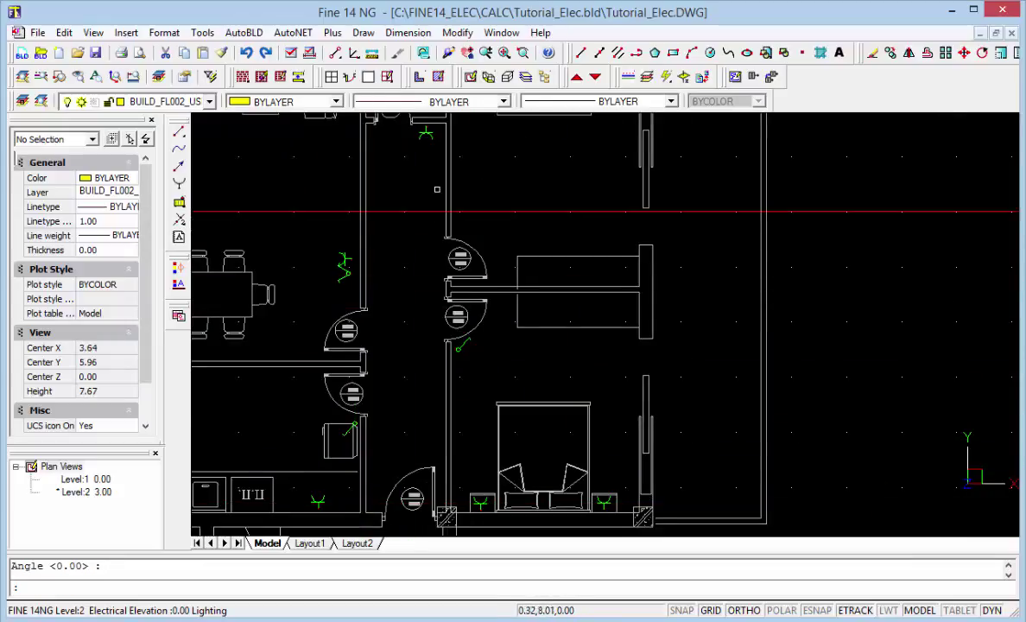
scroll(484, 204, "up", 4)
left_click(408, 373)
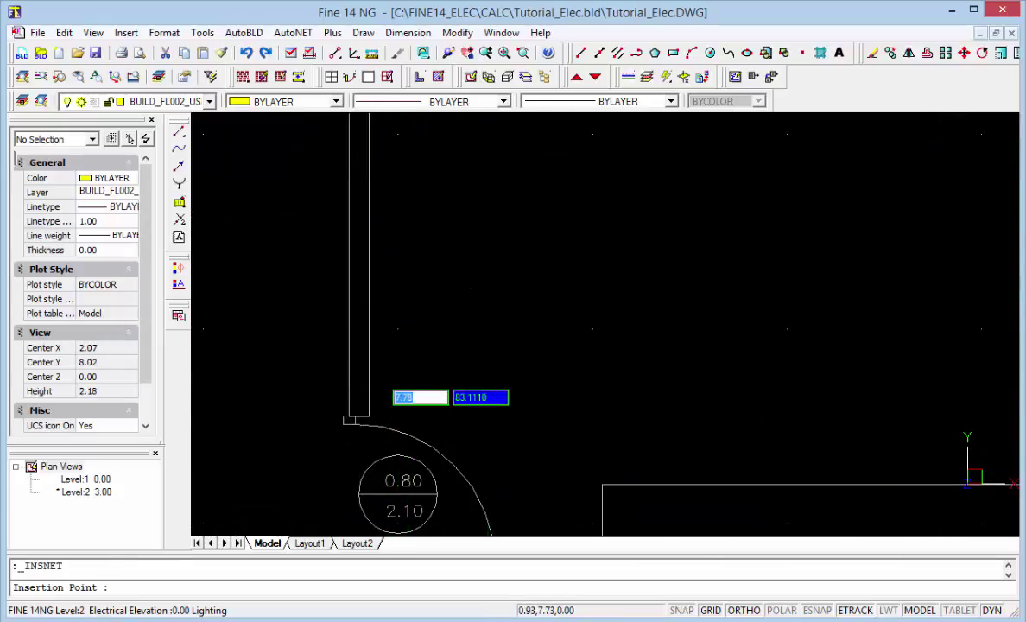
left_click(424, 443)
scroll(639, 501, "down", 4)
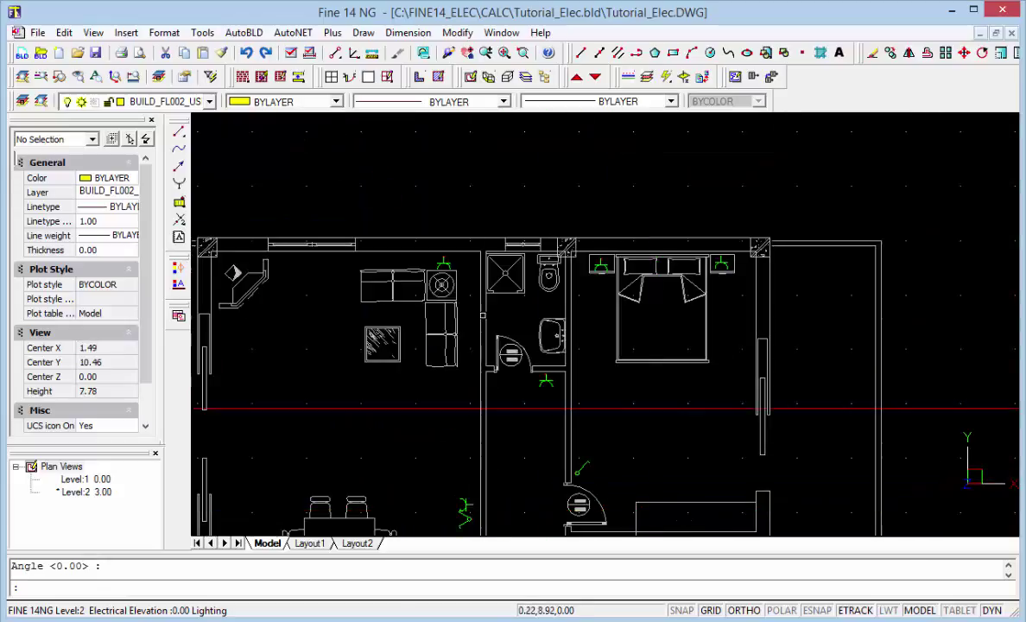
scroll(528, 371, "up", 3)
- Add a switch beside the bathroom door and zoom out to check the plan
key("Return")
scroll(530, 389, "up", 2)
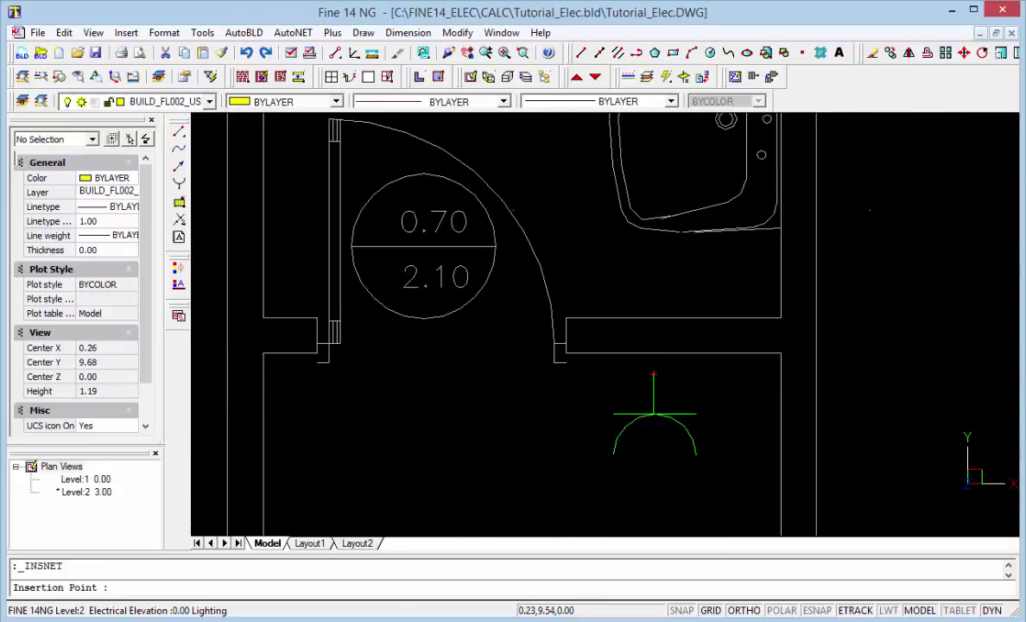
left_click(566, 356)
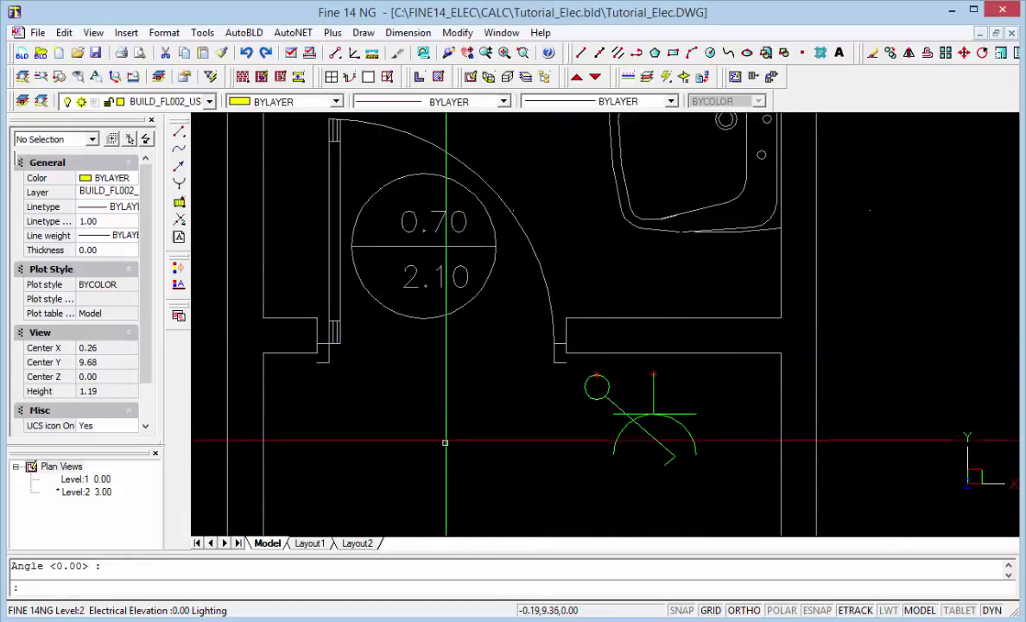
scroll(410, 438, "down", 2)
scroll(665, 232, "down", 2)
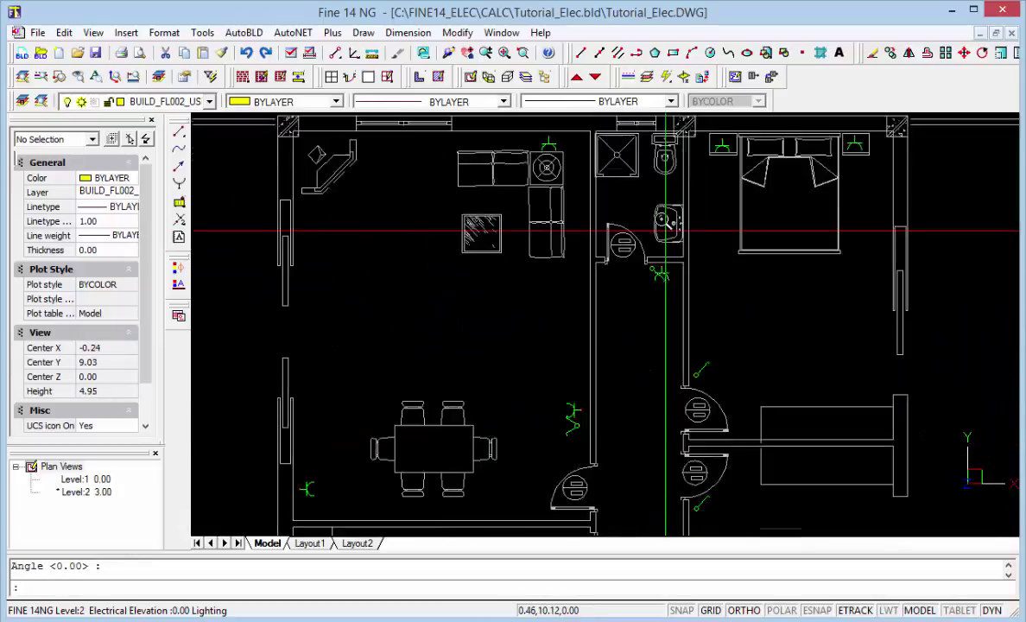
scroll(665, 232, "down", 2)
scroll(592, 216, "down", 1)
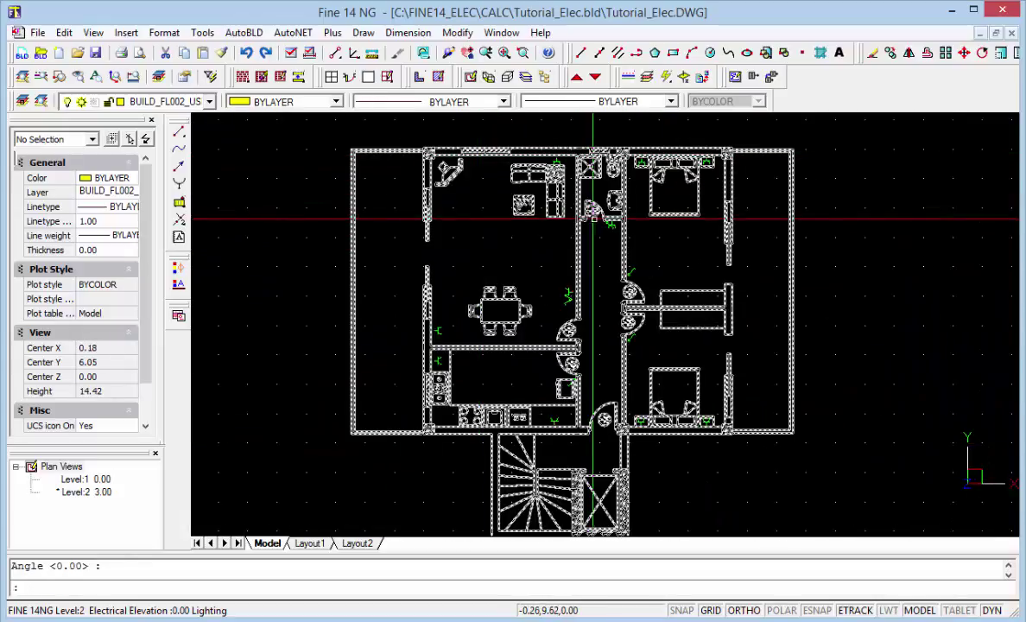
scroll(605, 384, "up", 3)
- Place a single-pole switch at angle 0 beside the 1.00 × 2.10 door
key("Return")
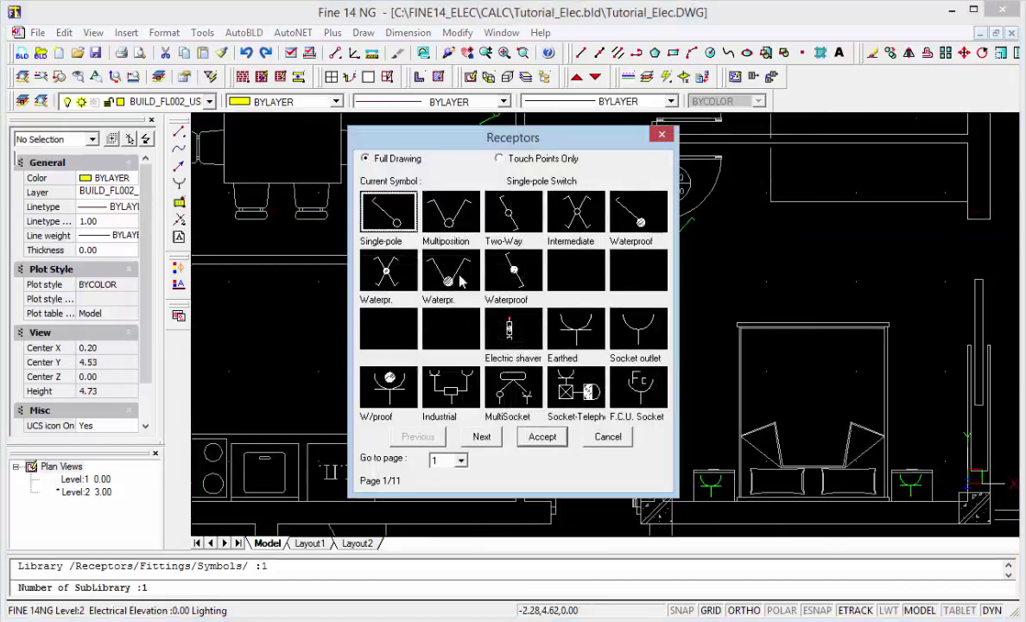
left_click(545, 439)
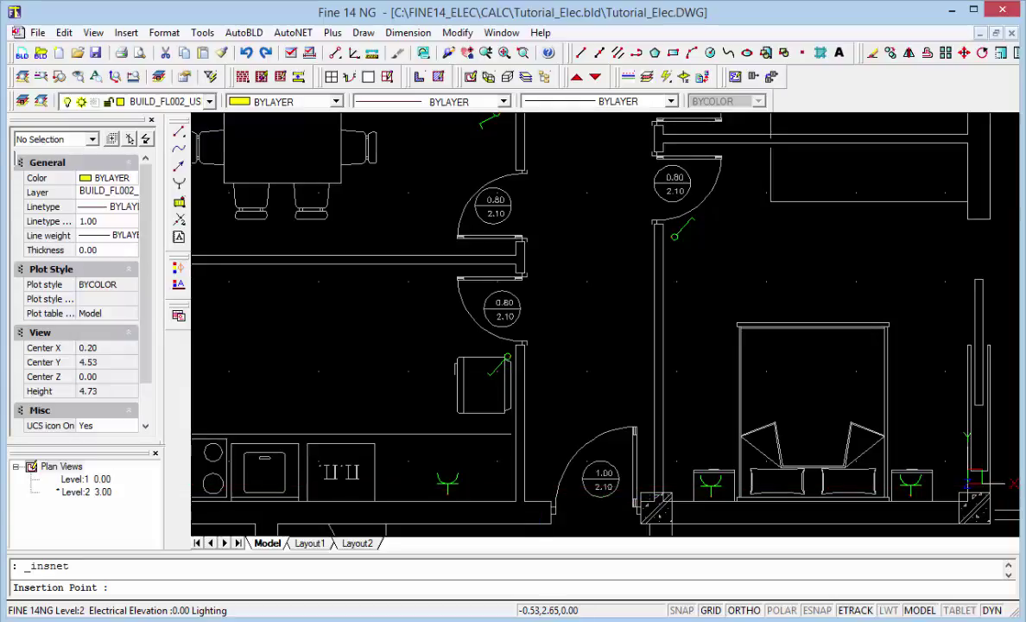
left_click(544, 492)
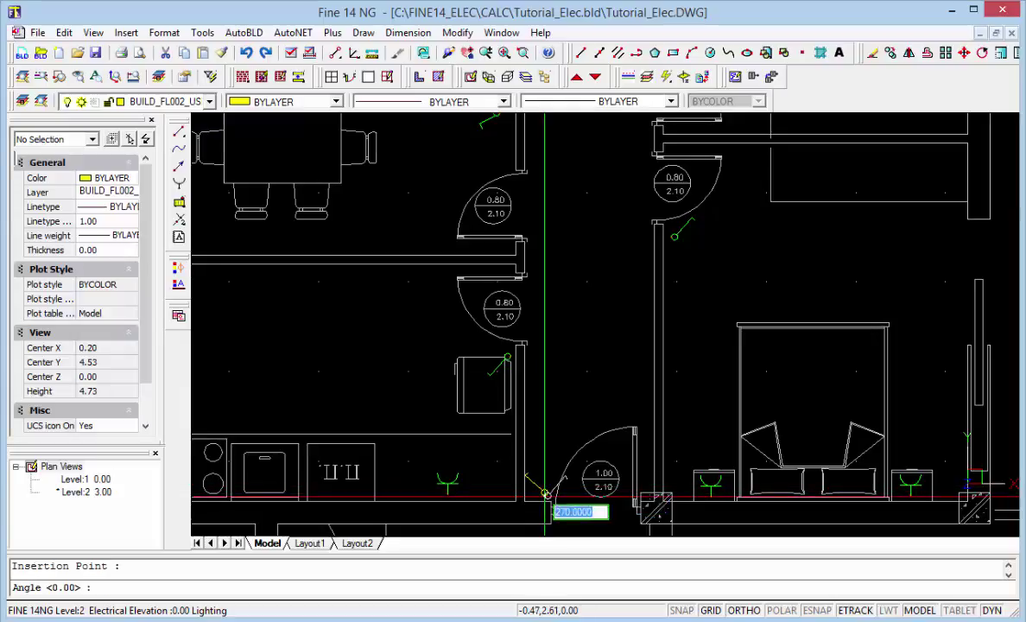
key("Return")
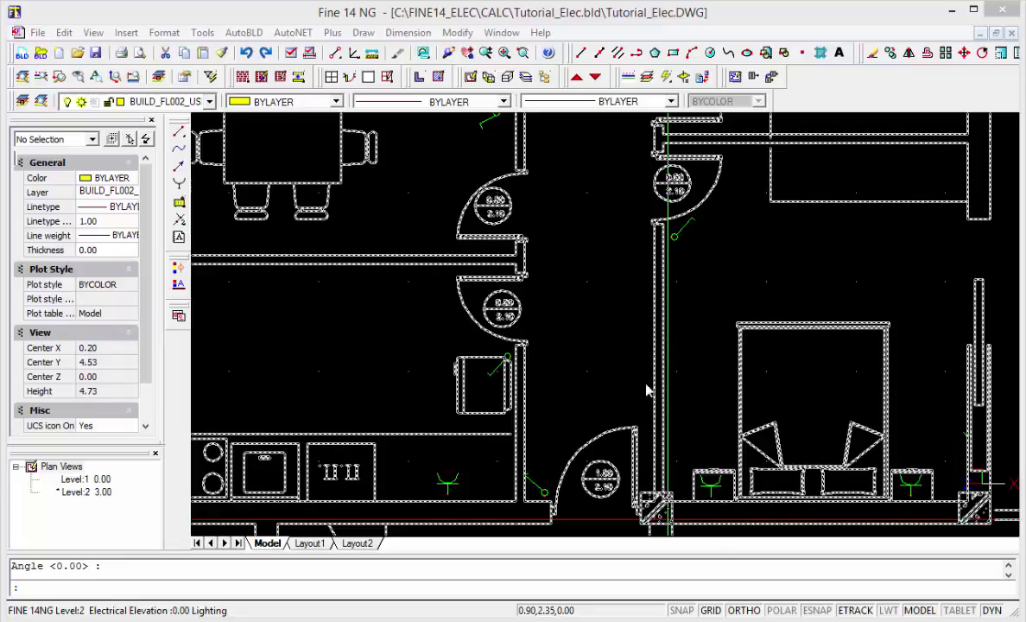
left_click(181, 185)
- Place the Wall Light Waterproof symbol from library page 3 above the bathroom washbasin
left_click(482, 436)
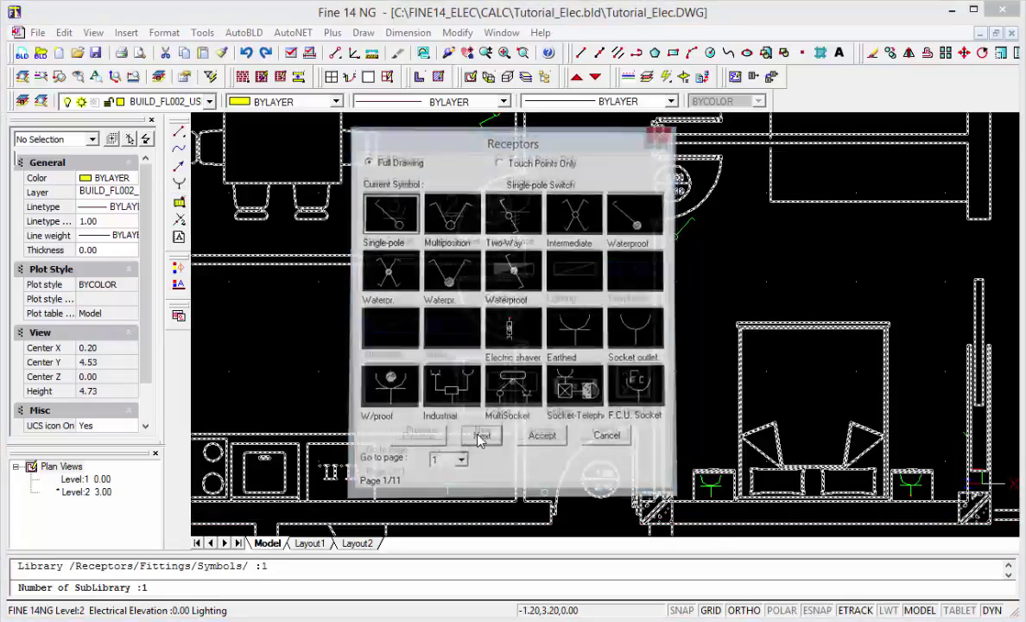
left_click(482, 438)
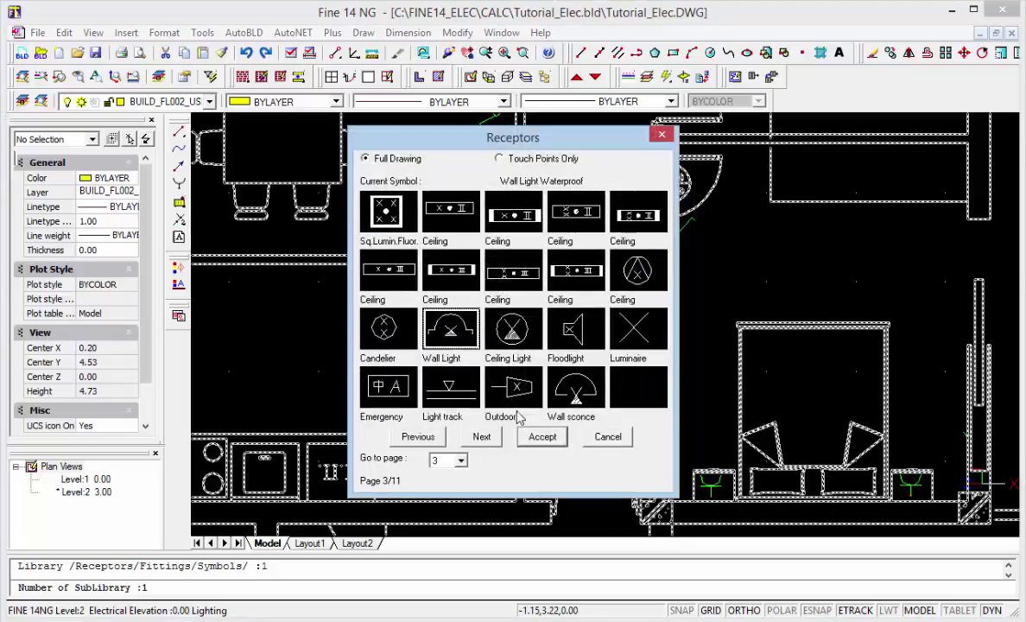
left_click(542, 437)
scroll(507, 311, "down", 4)
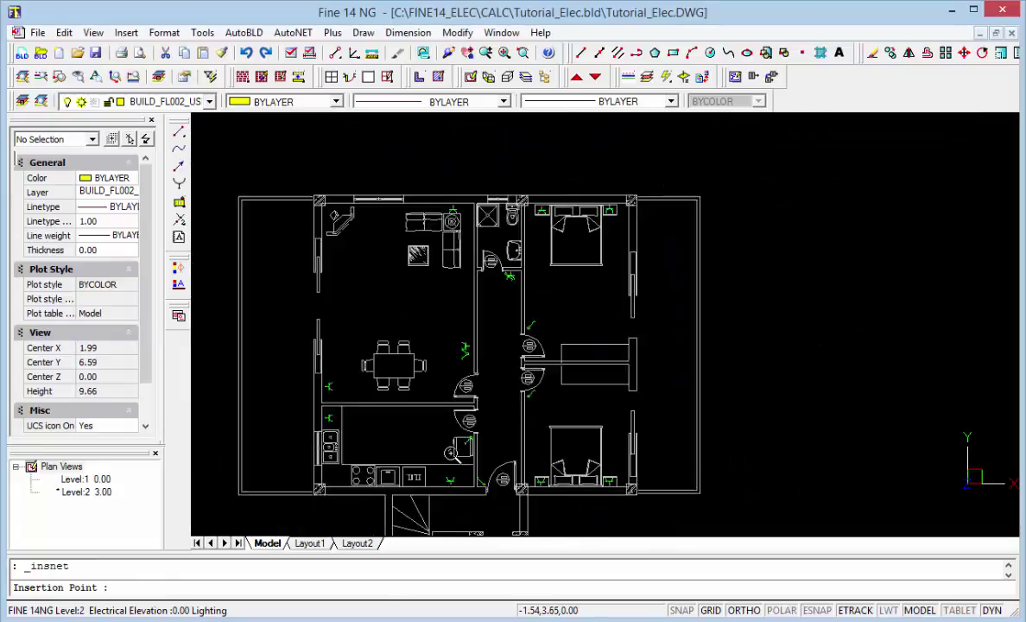
scroll(507, 311, "down", 2)
scroll(507, 311, "up", 6)
scroll(500, 316, "up", 2)
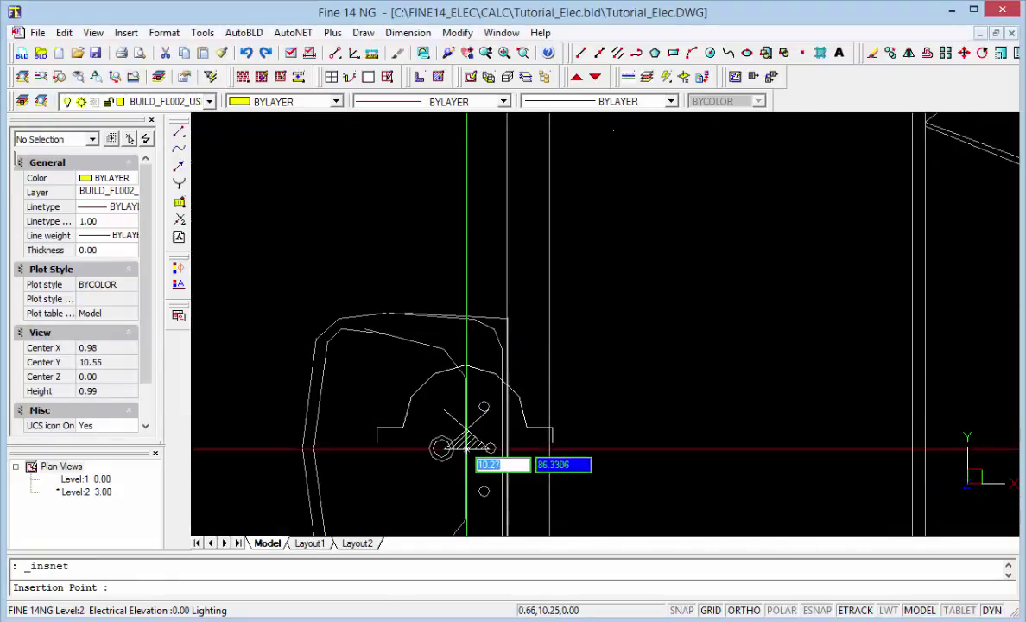
left_click(471, 448)
left_click(470, 296)
scroll(475, 276, "down", 2)
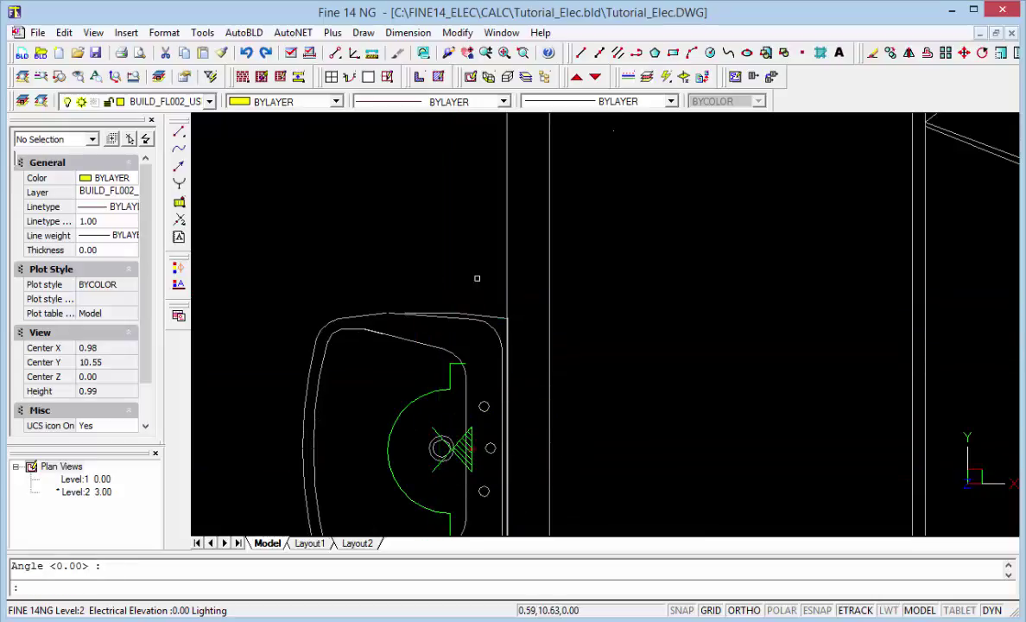
scroll(659, 254, "down", 1)
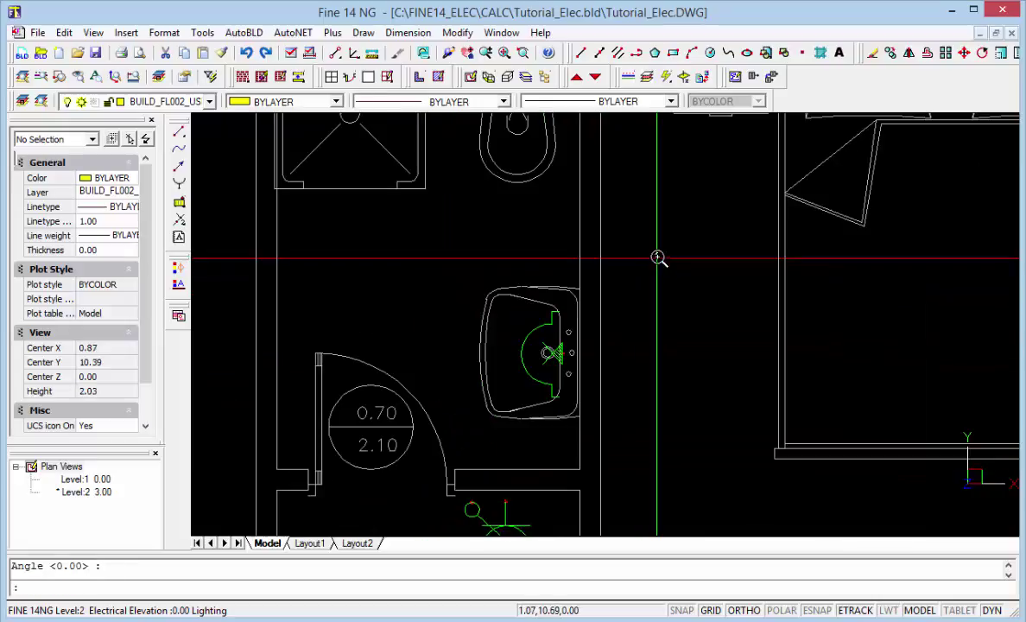
left_click(179, 185)
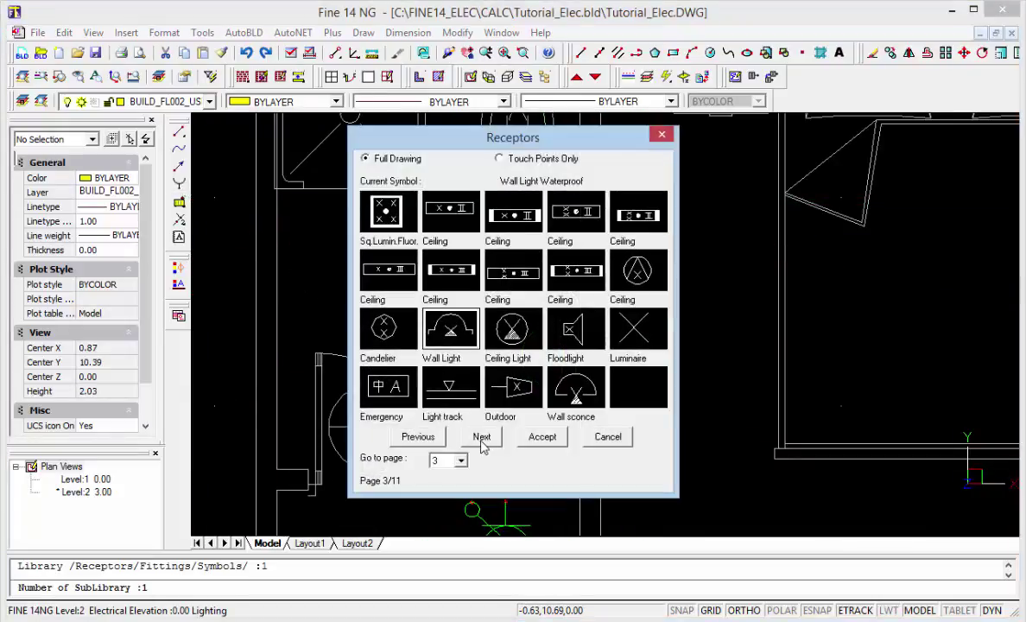
- Place a hot water boiler point beside the bathroom shower at default rotation
left_click(481, 439)
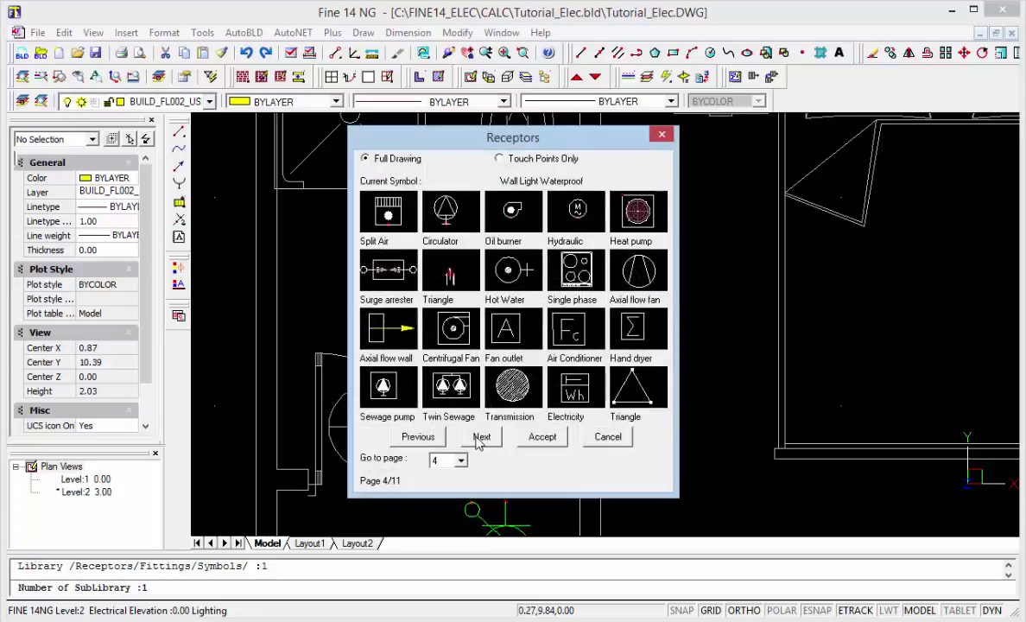
left_click(543, 436)
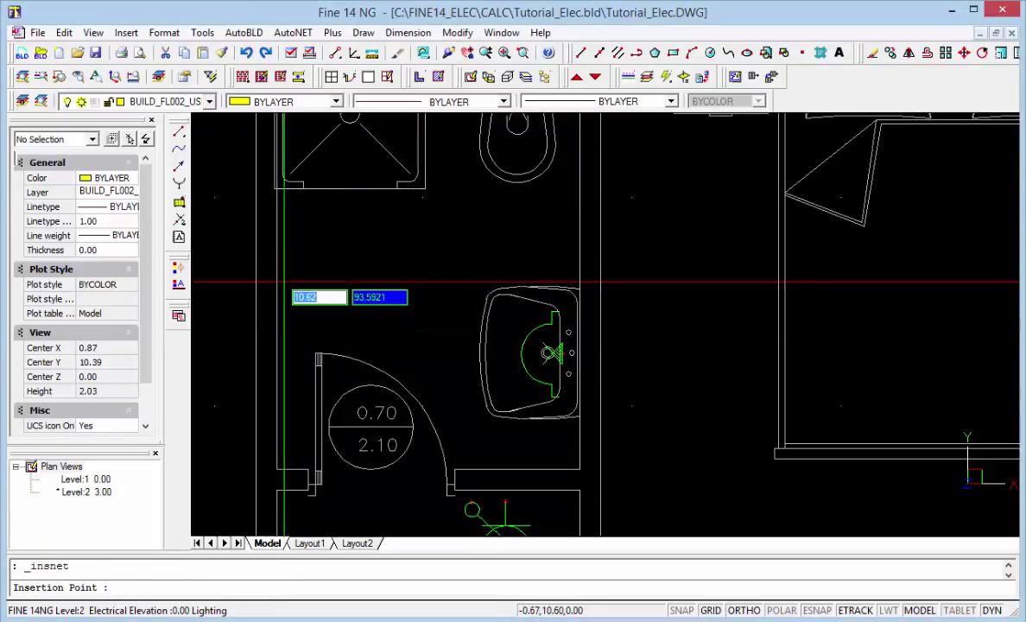
left_click(294, 278)
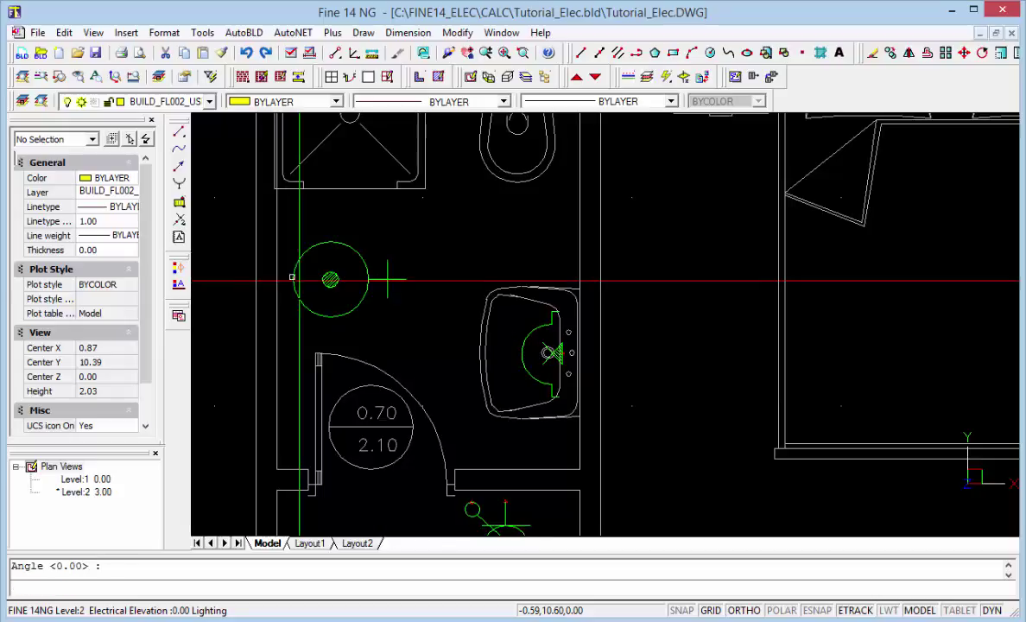
key("Return")
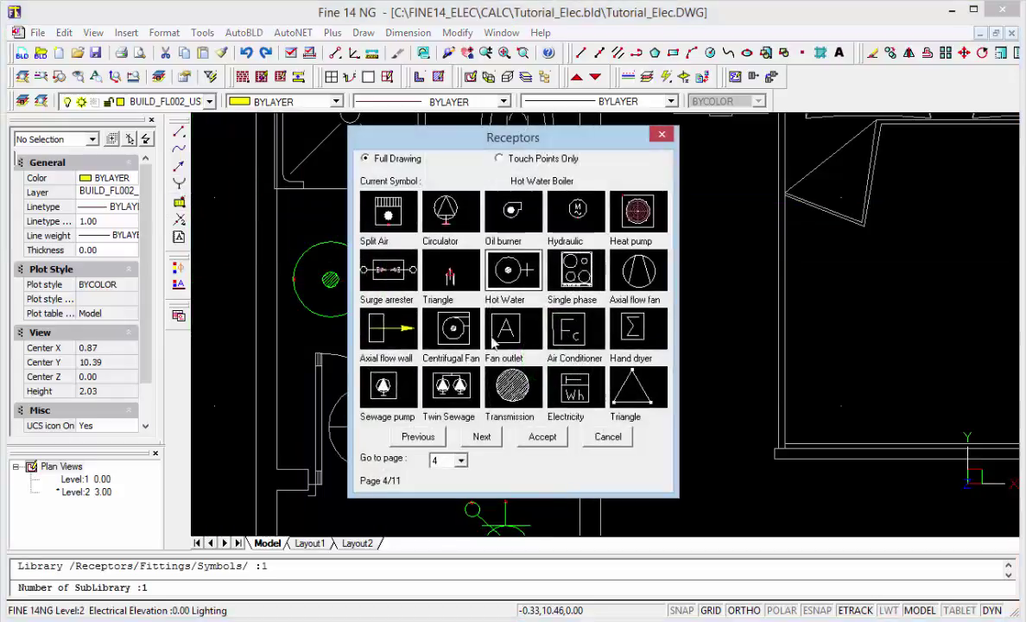
- Insert a luminaire point in the master bedroom at default rotation
left_click(430, 442)
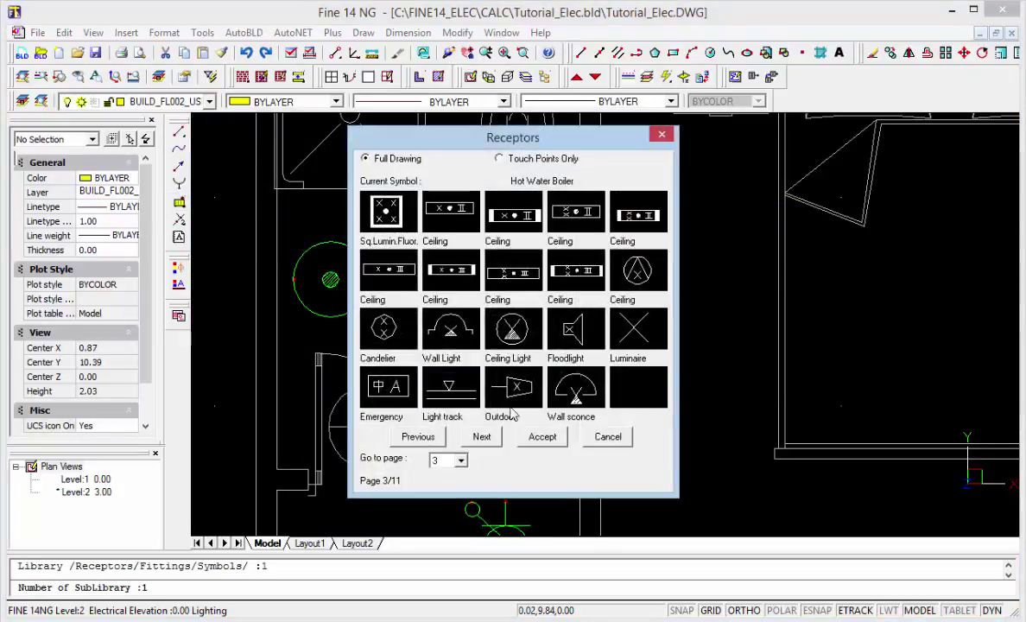
left_click(542, 437)
scroll(561, 259, "down", 3)
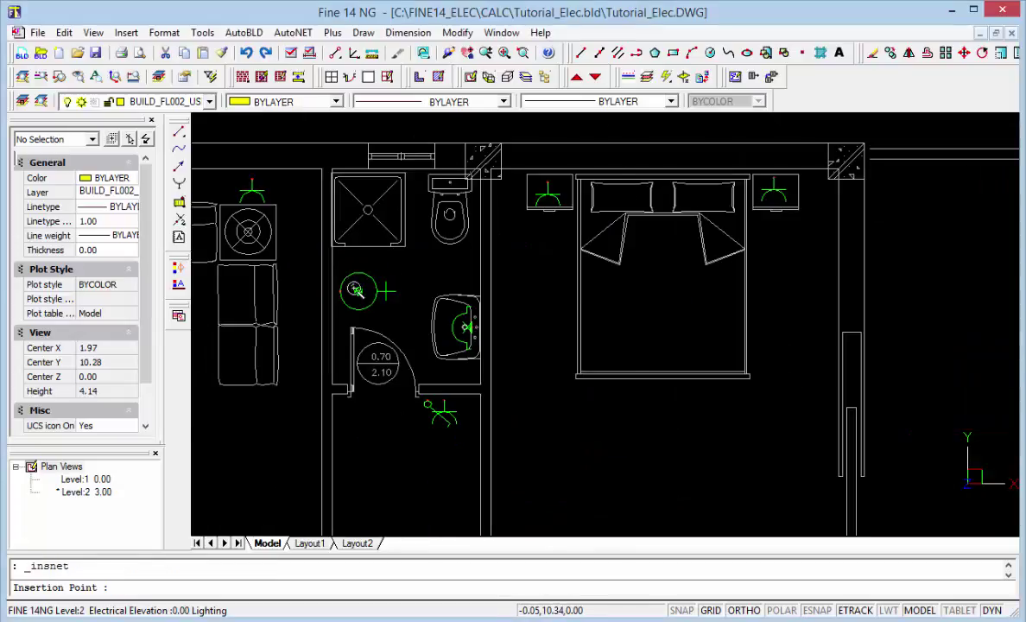
left_click(649, 426)
scroll(522, 272, "down", 2)
key("Return")
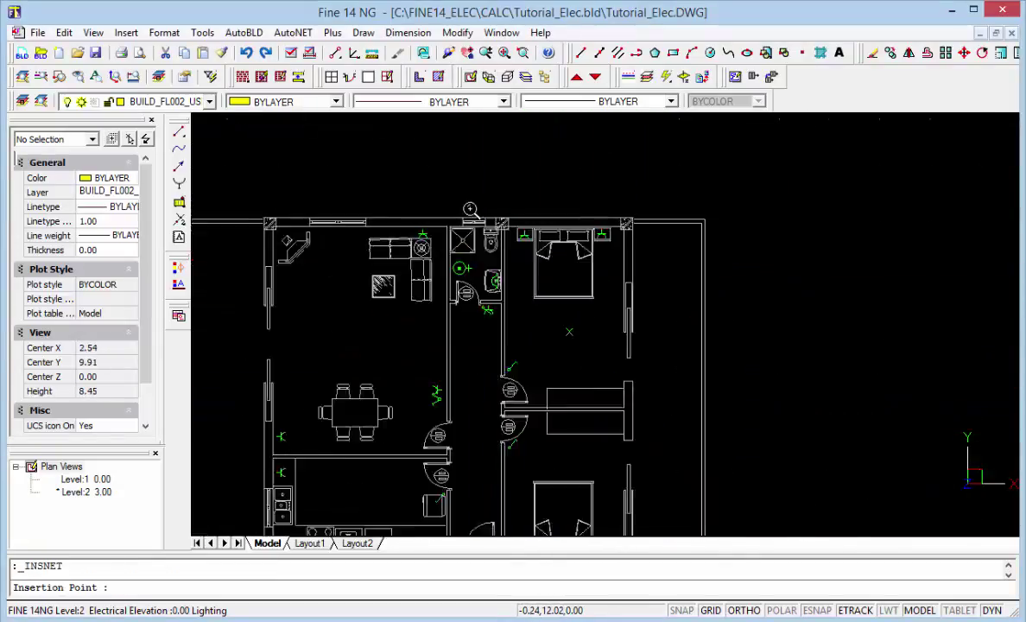
scroll(556, 348, "down", 2)
scroll(553, 354, "up", 3)
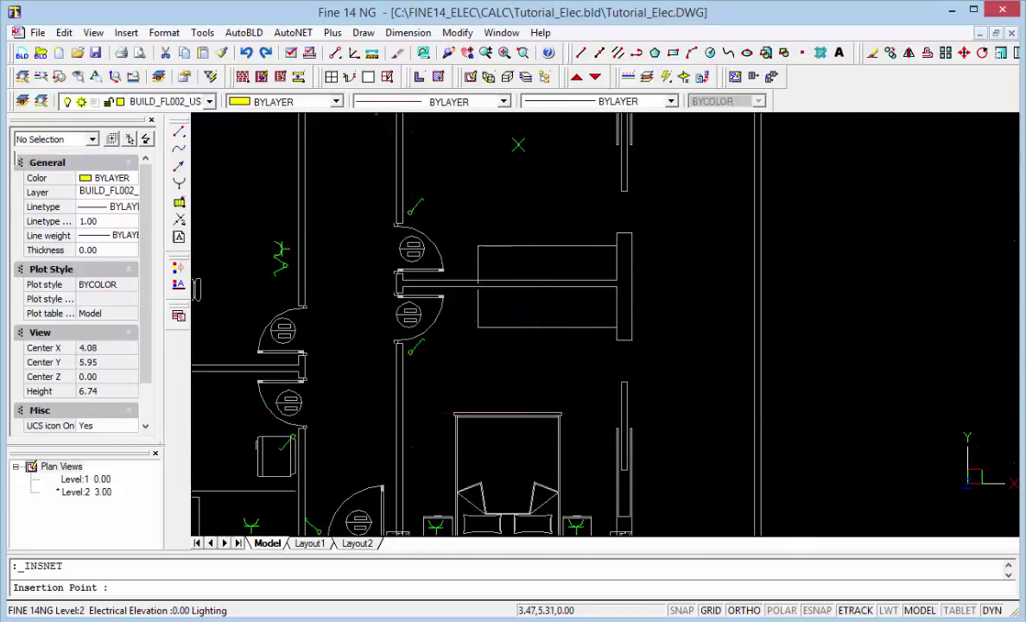
- Add luminaires in the lower bedroom, corridor and kitchen, keeping default rotation
left_click(530, 399)
key("Return")
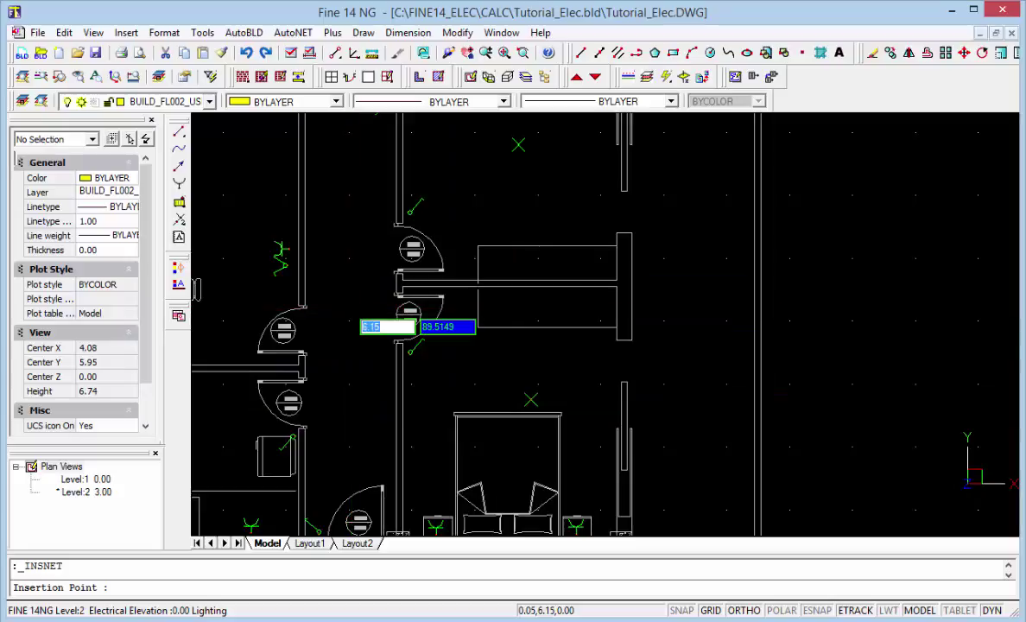
key("Return")
scroll(707, 346, "down", 3)
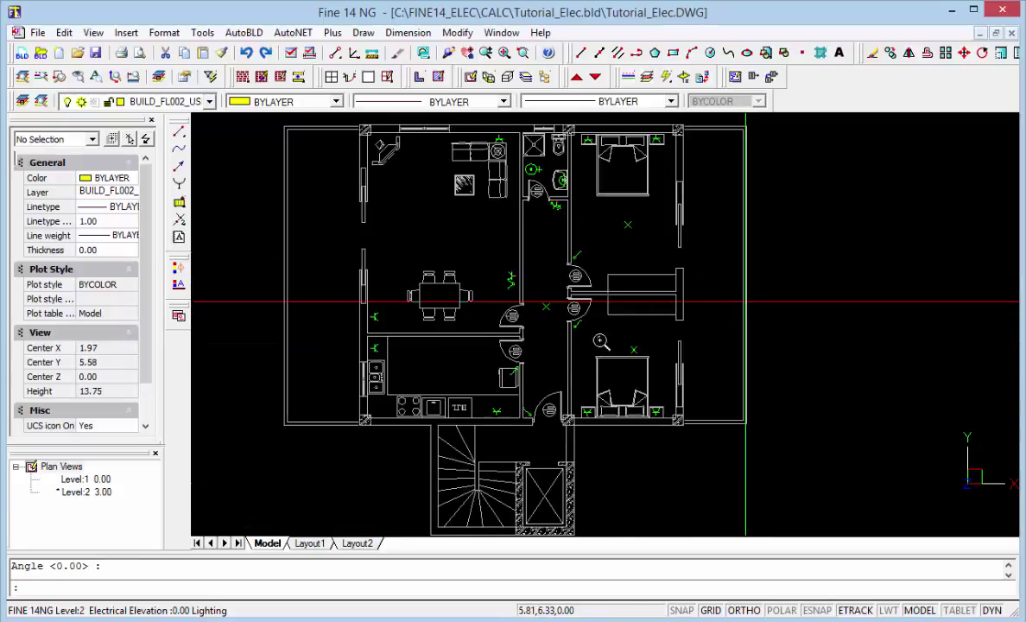
left_click(446, 369)
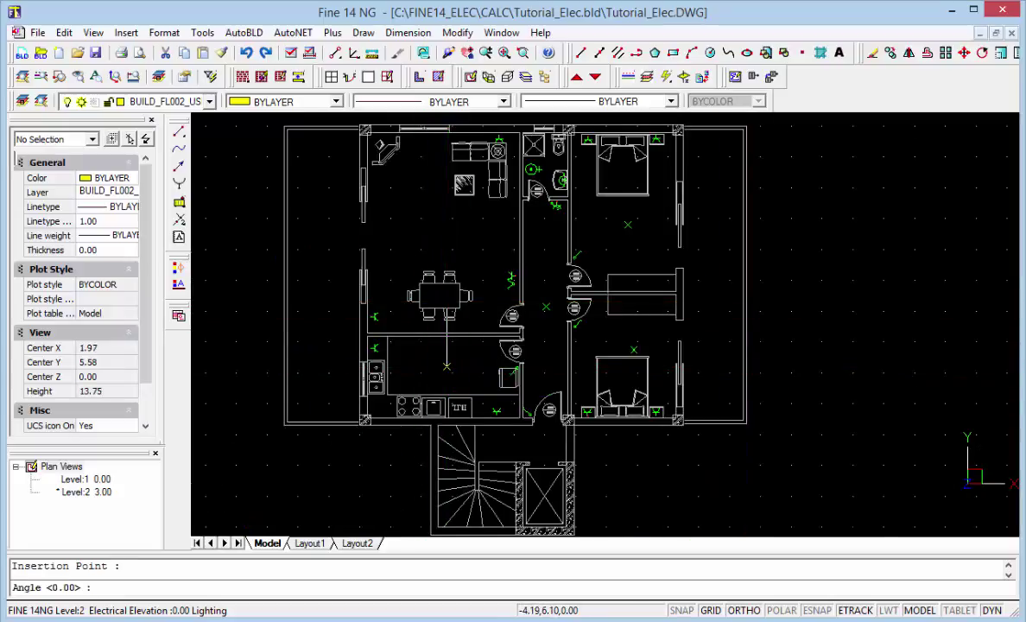
key("Return")
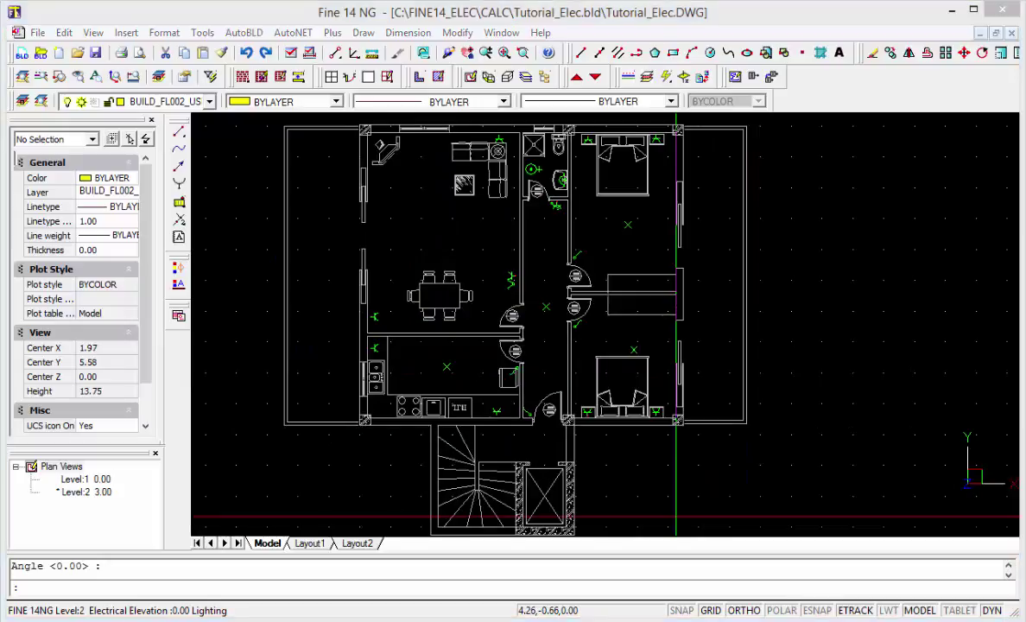
- Choose the single-phase electric cooker symbol with Touch Points Only selected
key("Return")
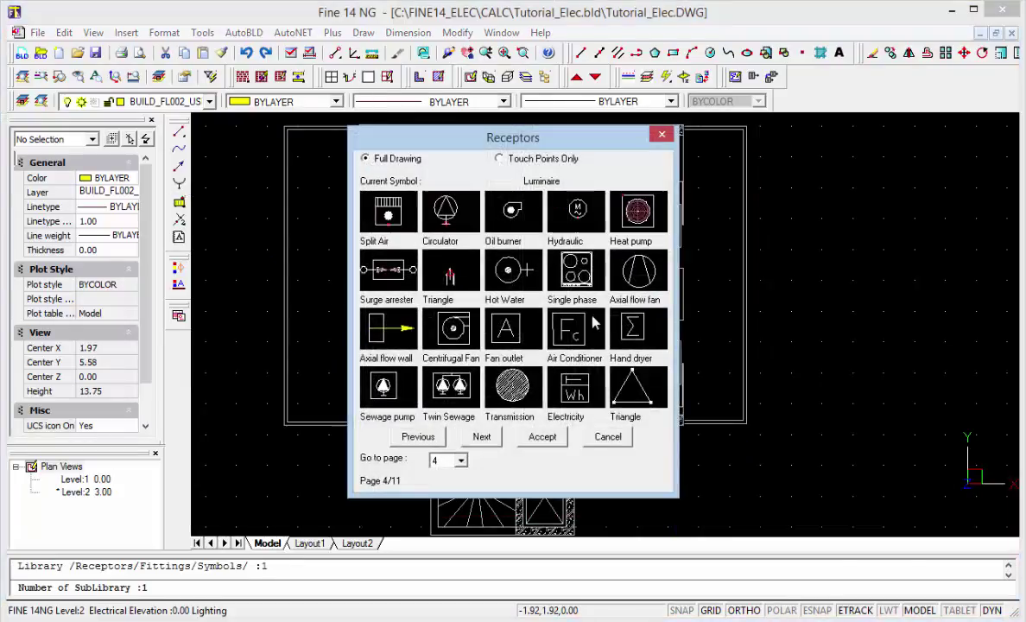
left_click(503, 160)
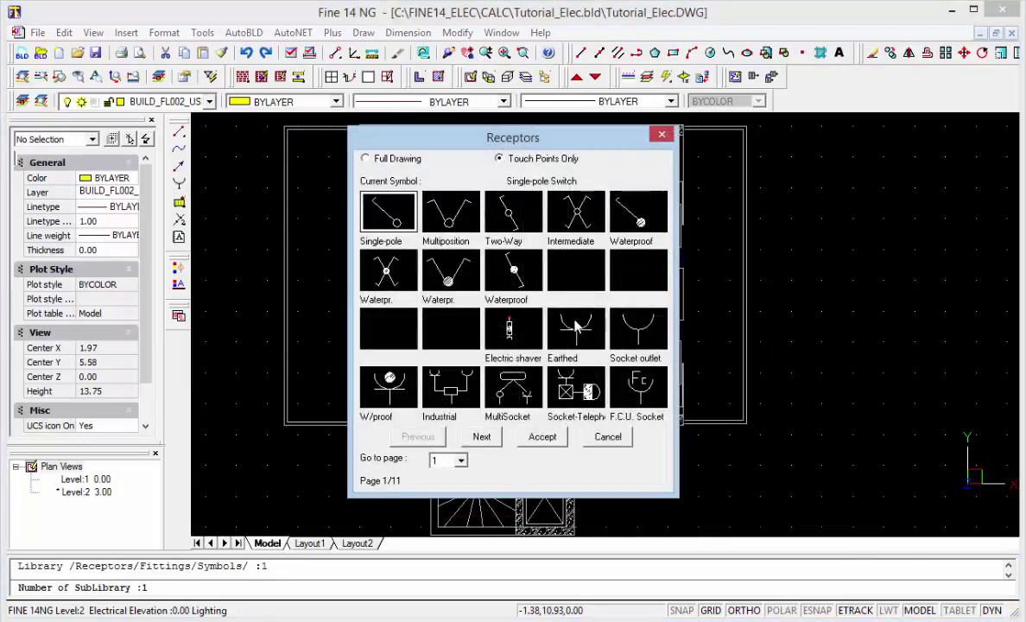
left_click(468, 438)
left_click(476, 438)
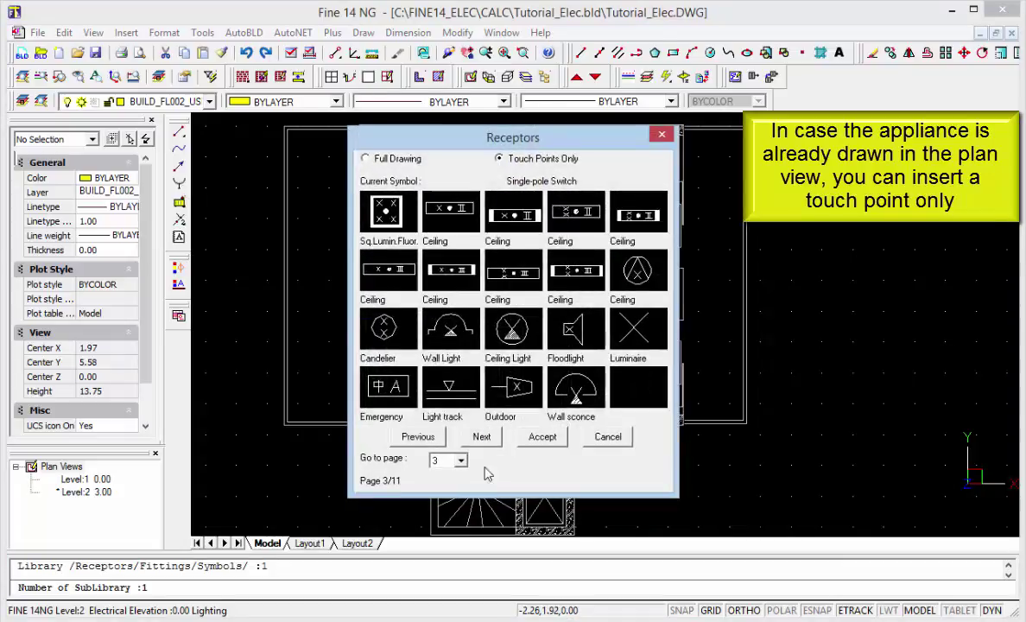
left_click(475, 439)
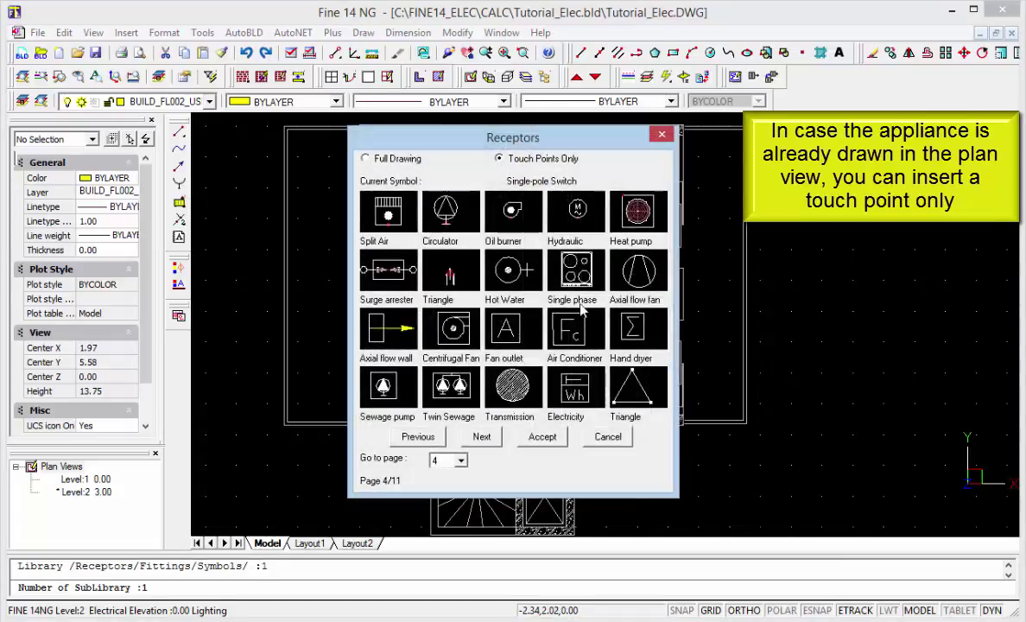
left_click(542, 437)
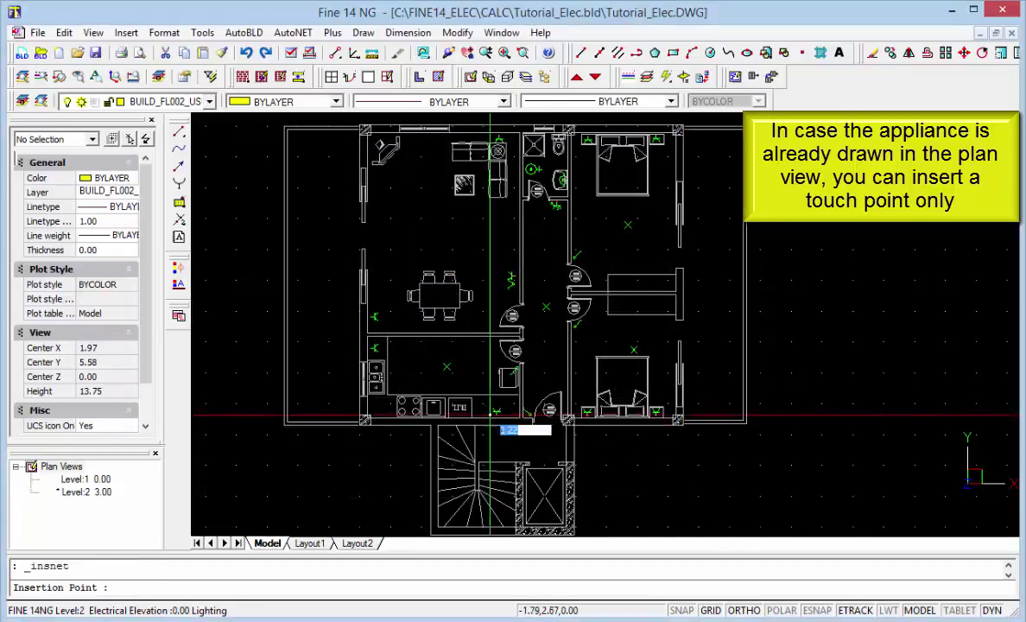
- Place the cooker touch point on the kitchen cooktop at angle 0
scroll(394, 397, "up", 3)
scroll(394, 397, "up", 2)
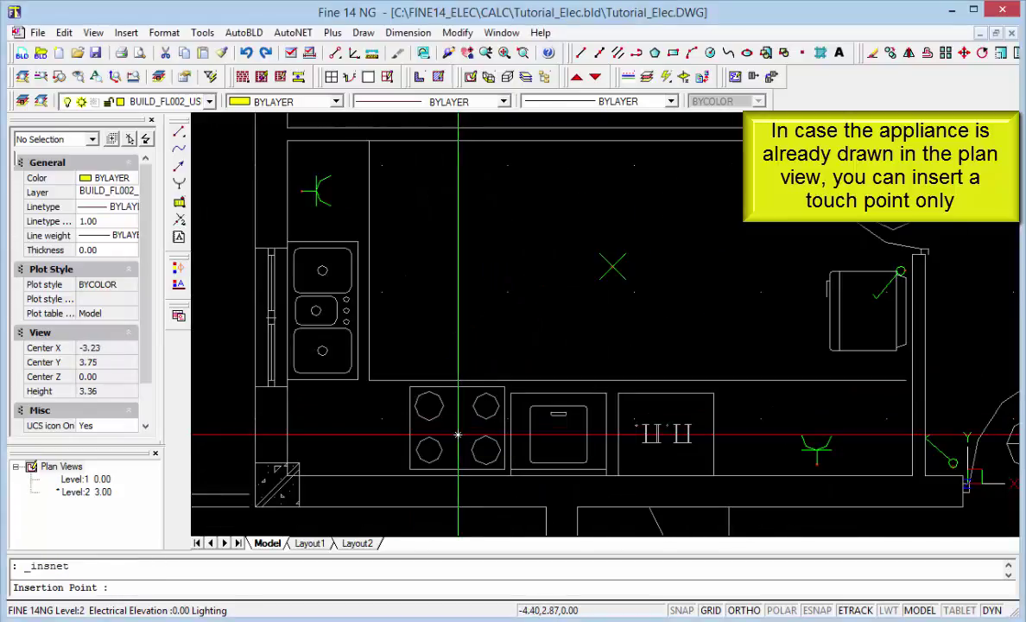
left_click(455, 434)
key("Return")
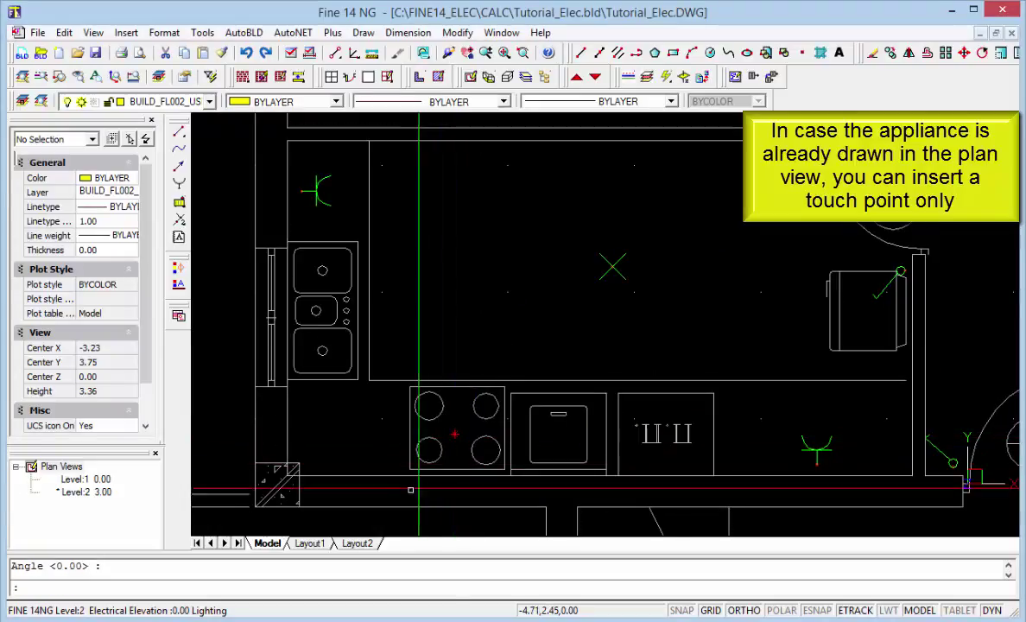
scroll(347, 492, "down", 2)
scroll(346, 492, "down", 2)
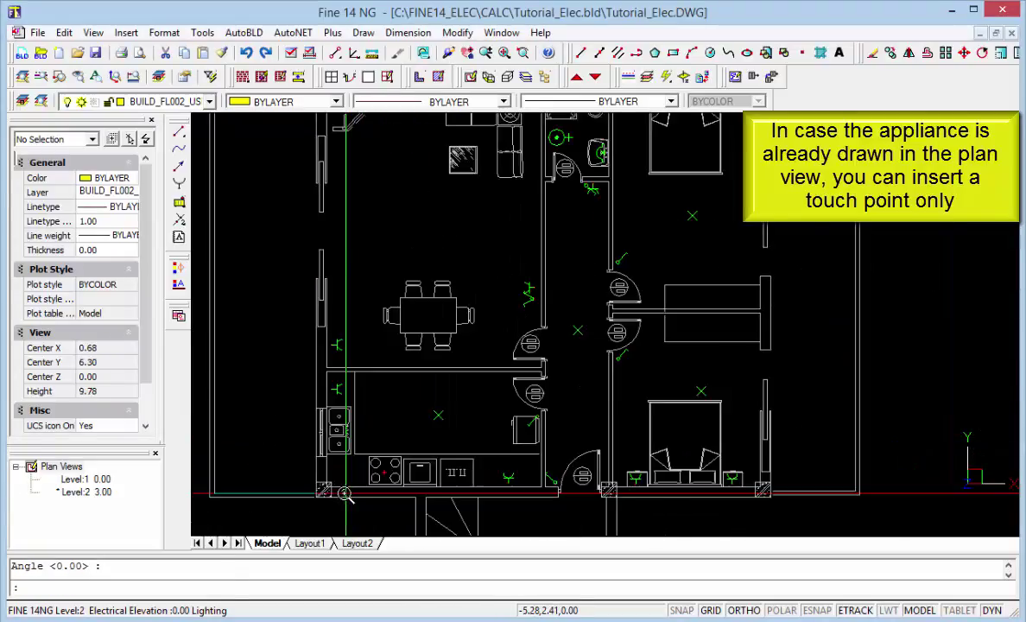
scroll(346, 432, "down", 1)
key("Escape")
left_click(292, 33)
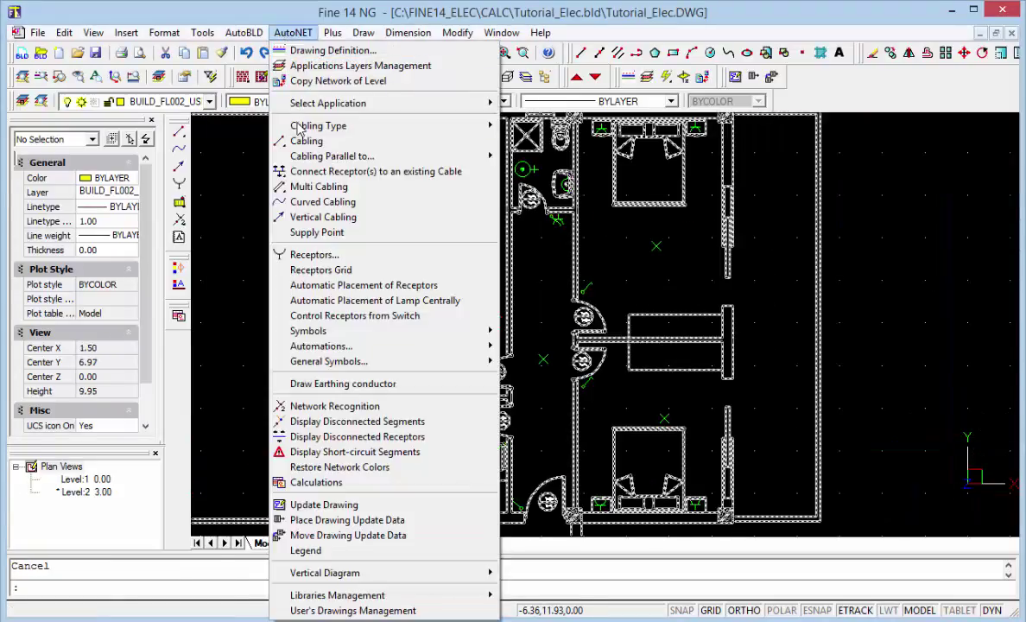
- Create a 2 × 2 Sq.Lumin.Fluor. receptor grid spanning the living and dining room
left_click(338, 278)
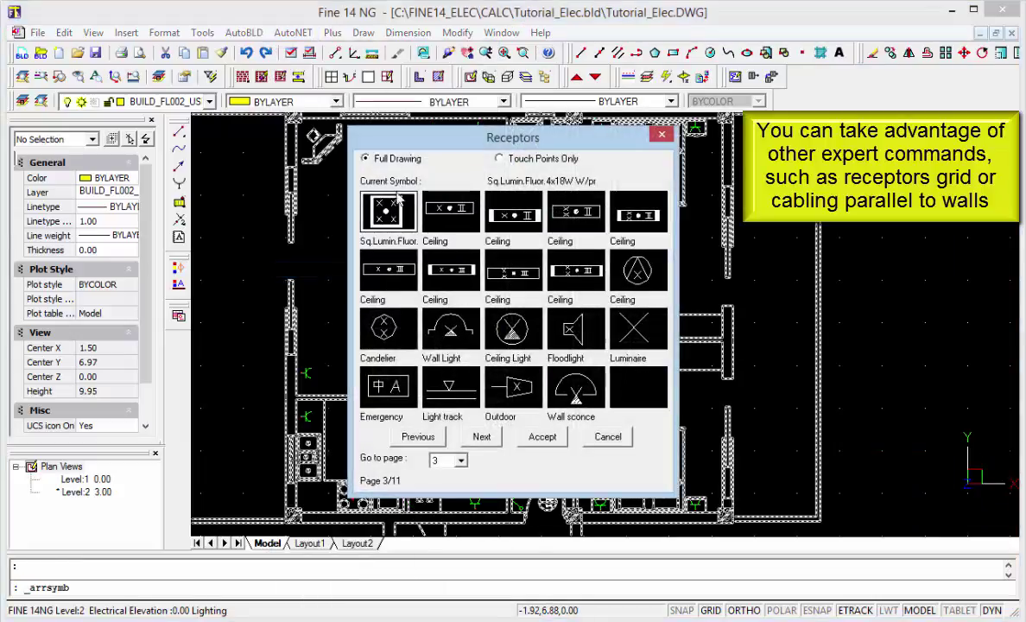
left_click(542, 437)
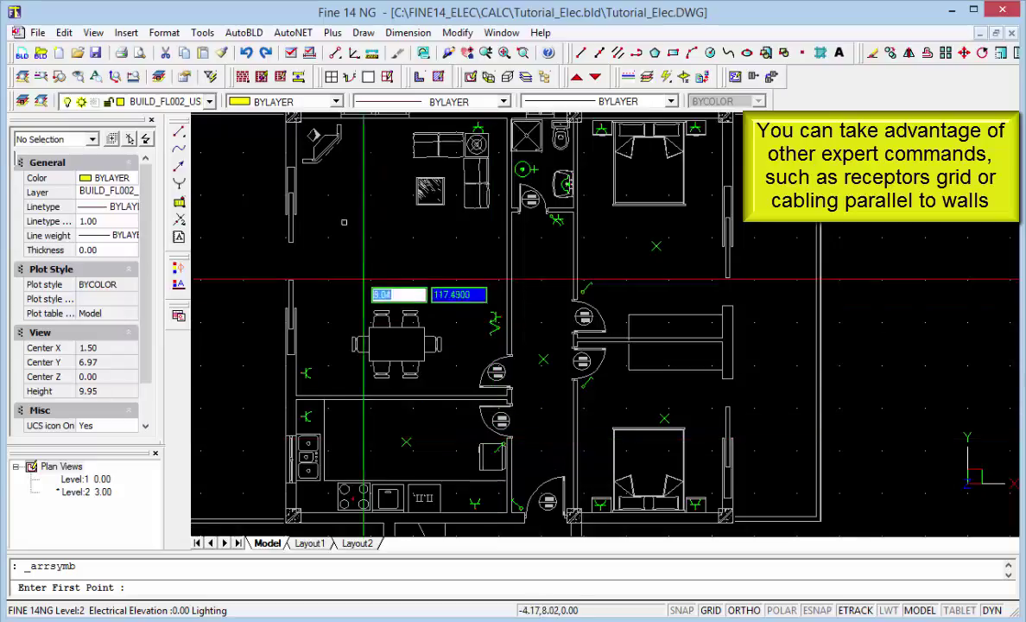
left_click(298, 121)
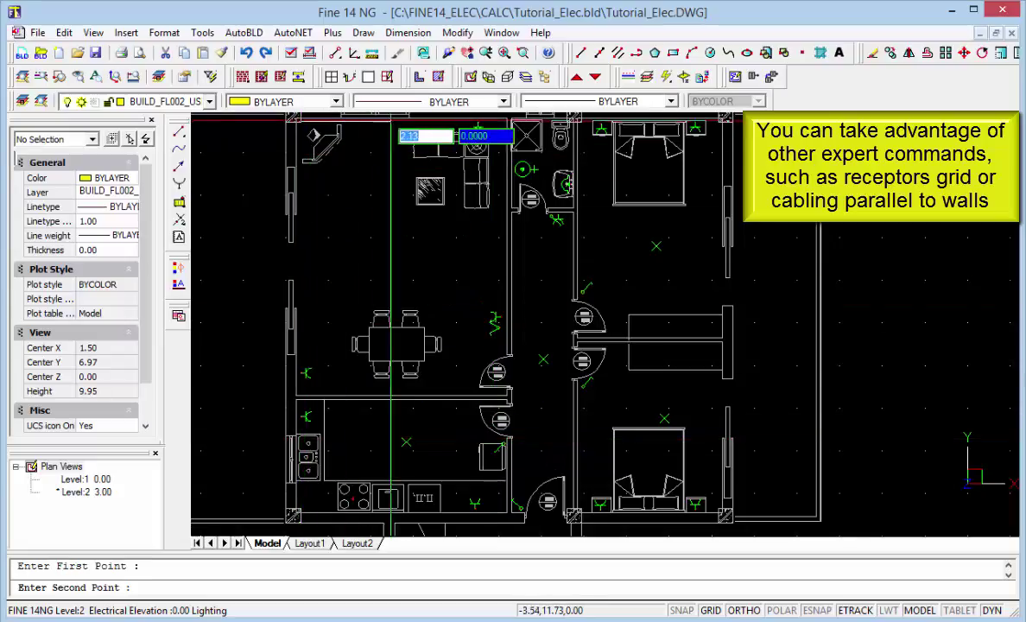
left_click(542, 133)
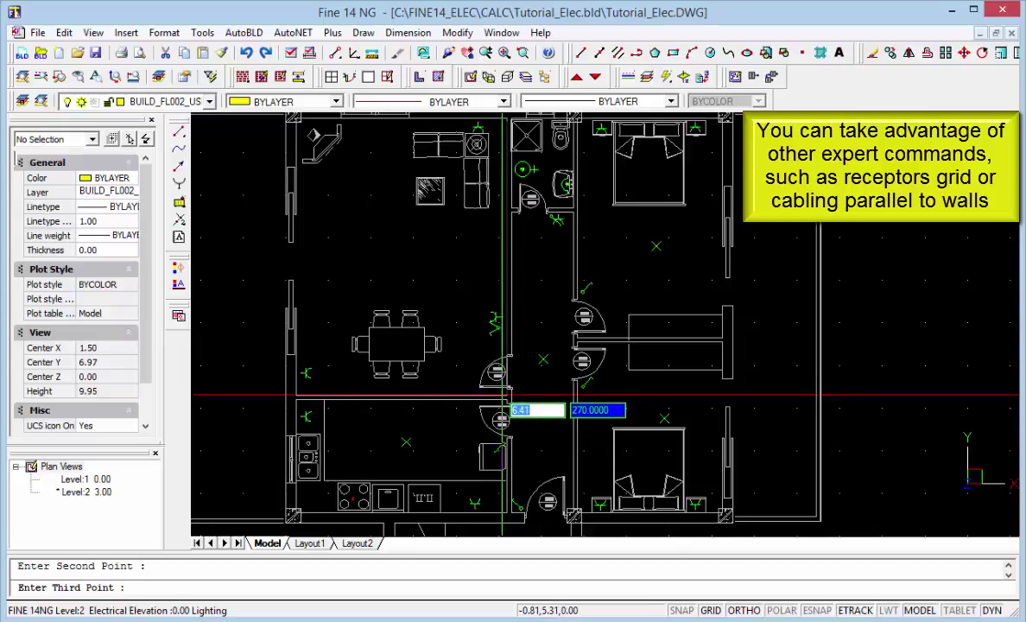
left_click(497, 393)
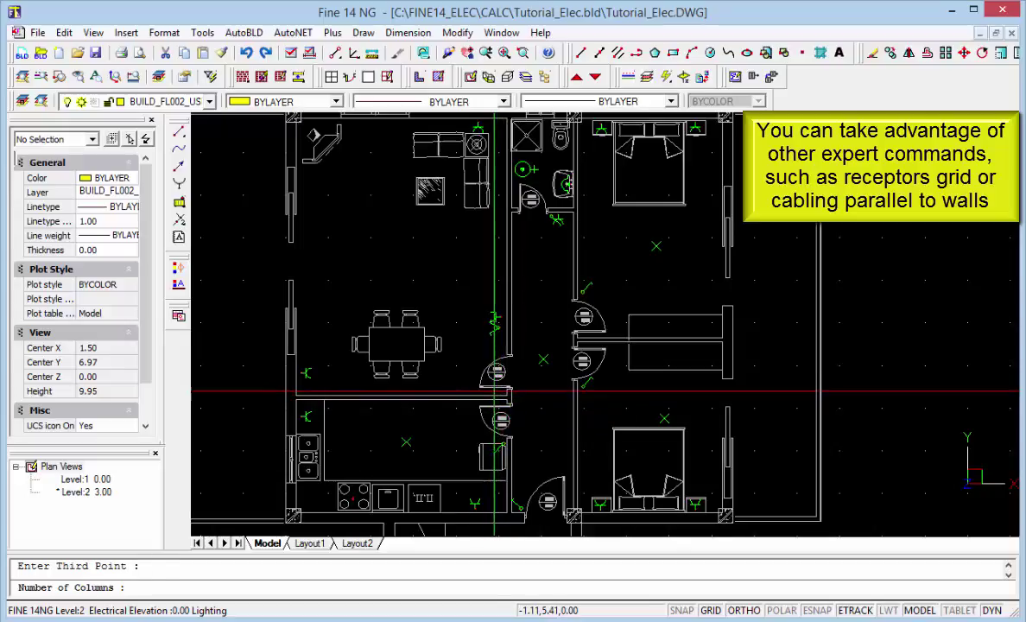
type("2")
key("Return")
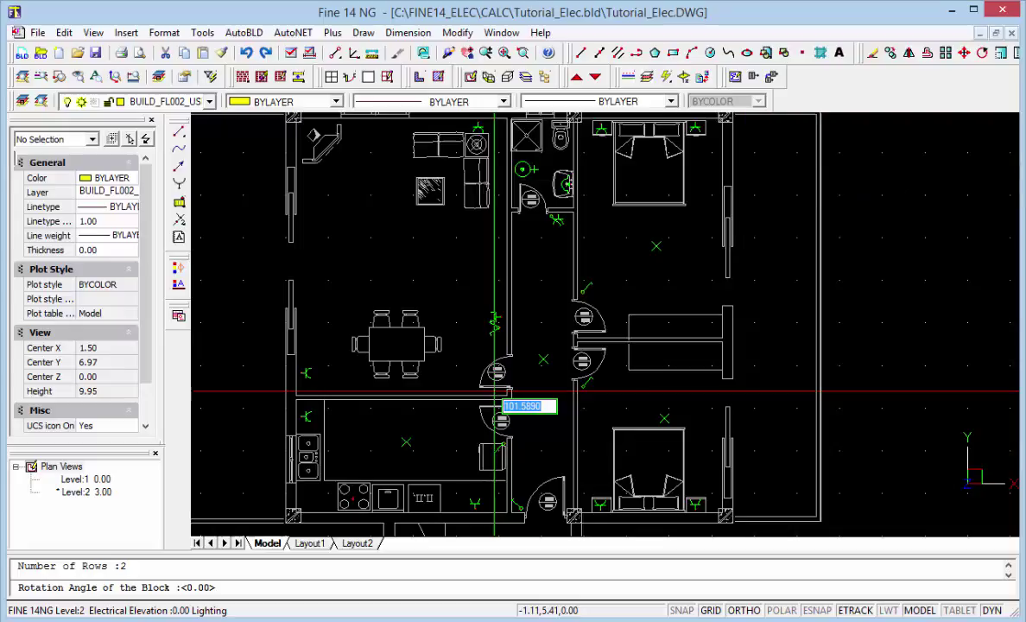
key("Return")
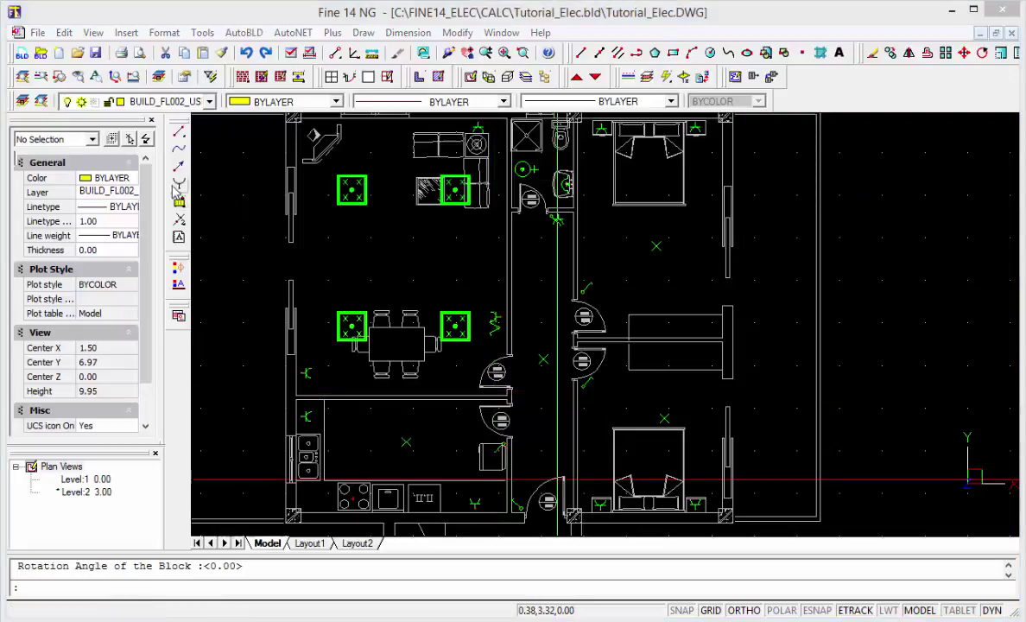
left_click(176, 183)
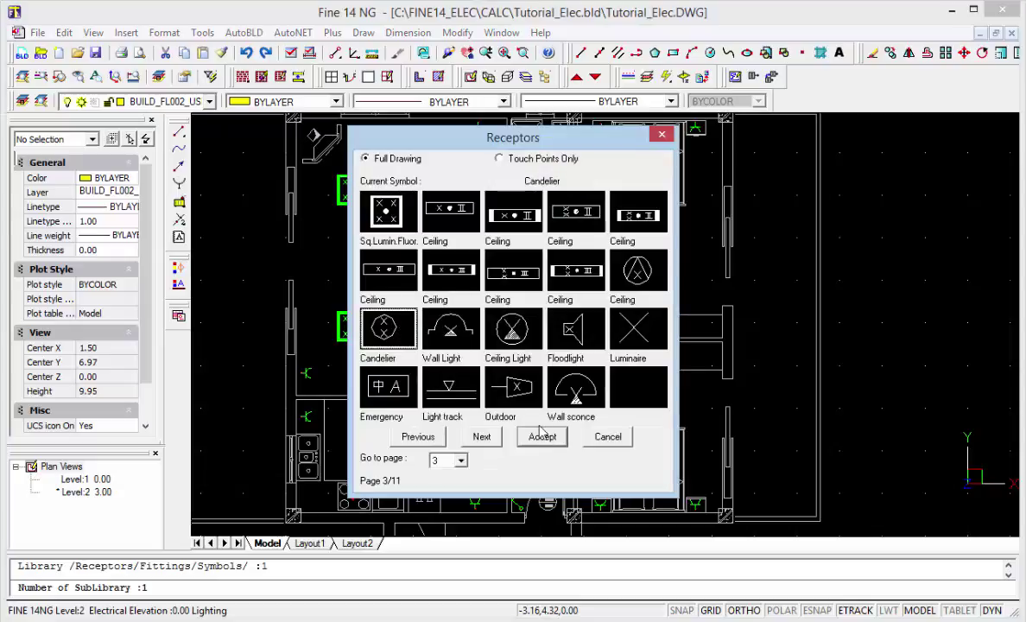
- Insert four Candelier fittings along the left-side terrace wall
left_click(542, 436)
scroll(432, 306, "down", 3)
scroll(432, 306, "up", 3)
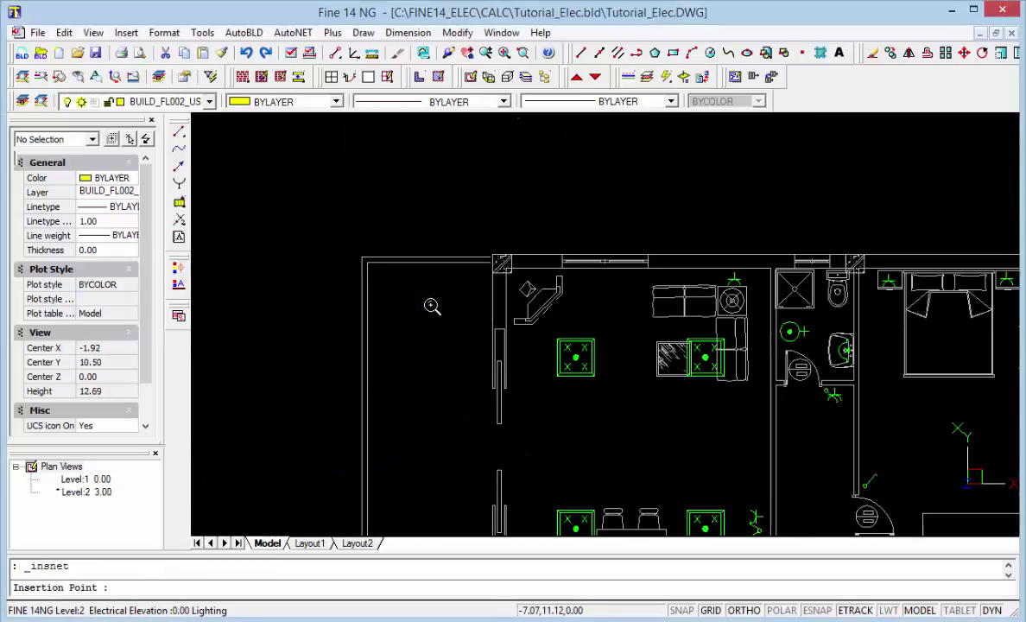
left_click(460, 329)
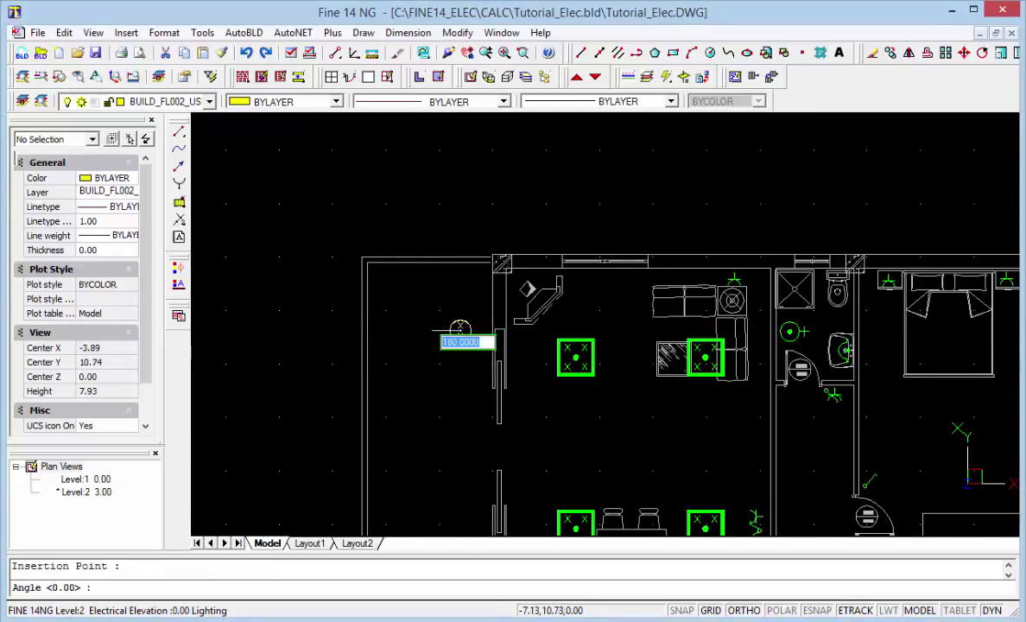
left_click(426, 254)
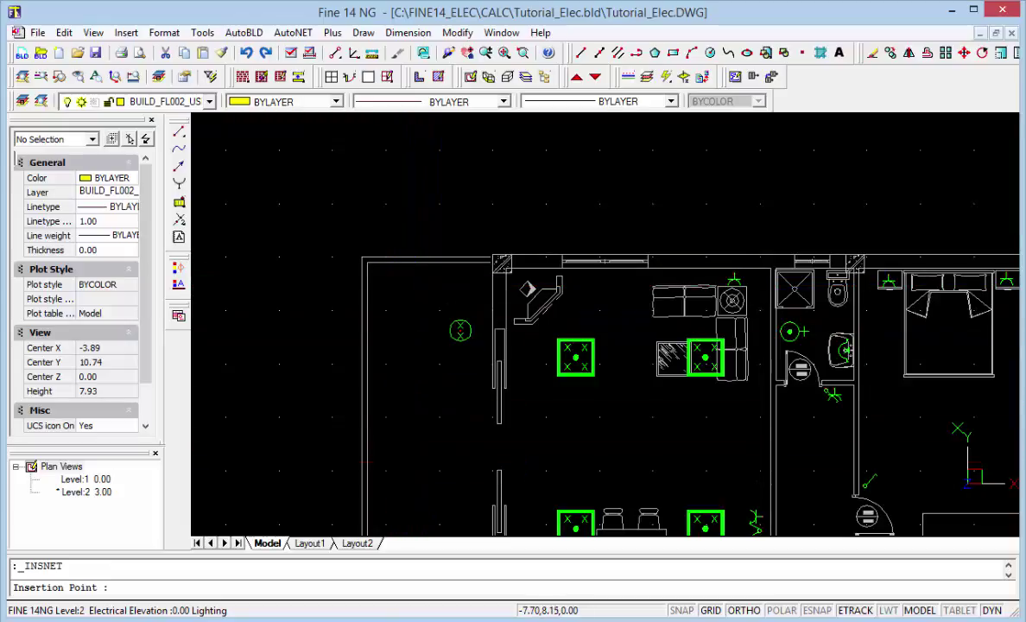
left_click(401, 462)
scroll(394, 295, "down", 3)
left_click(427, 437)
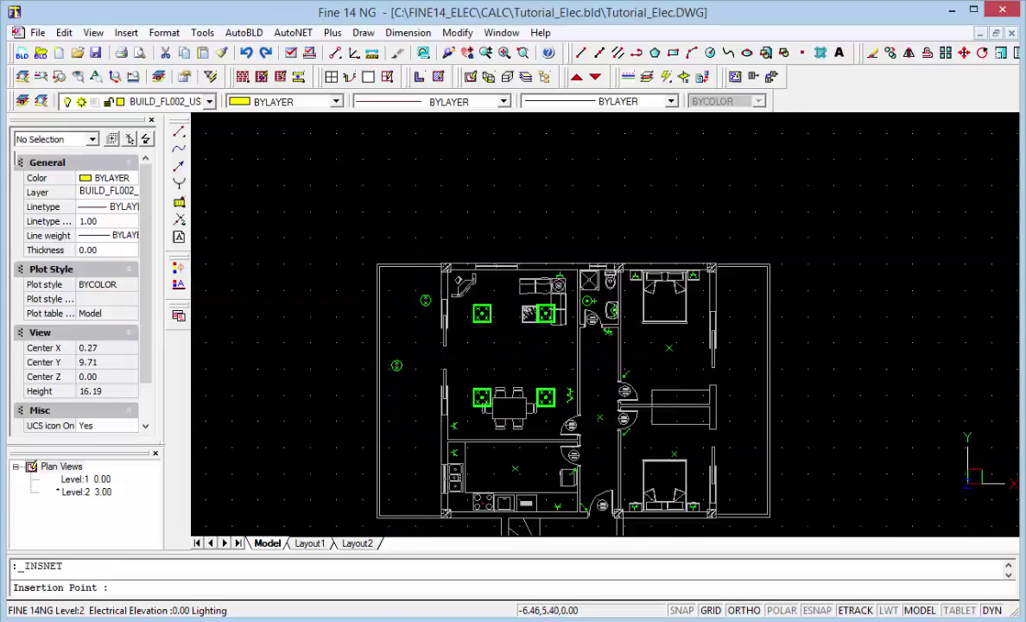
left_click(422, 440)
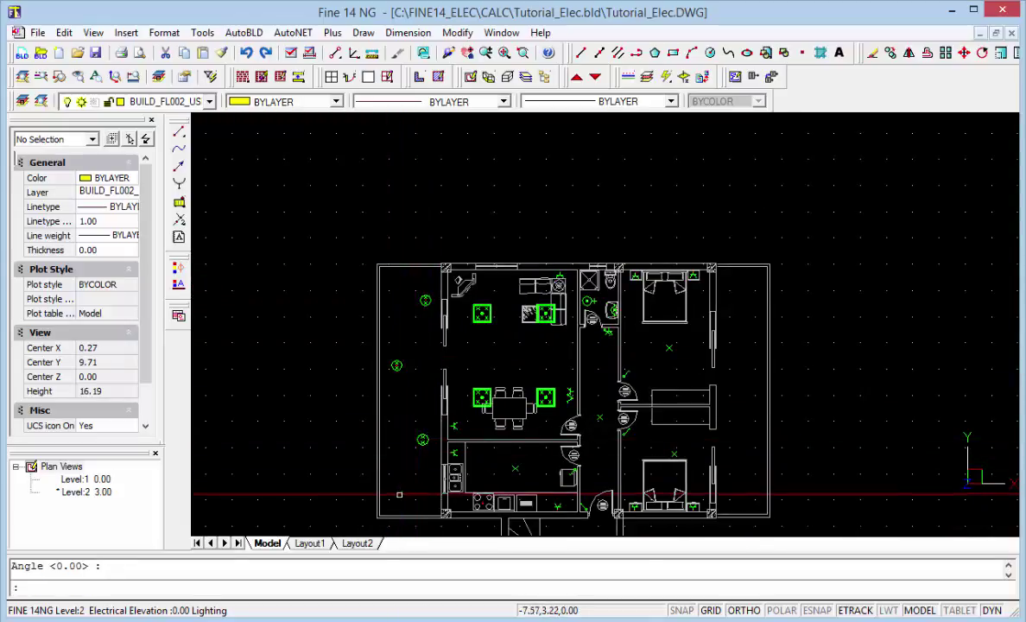
left_click(395, 495)
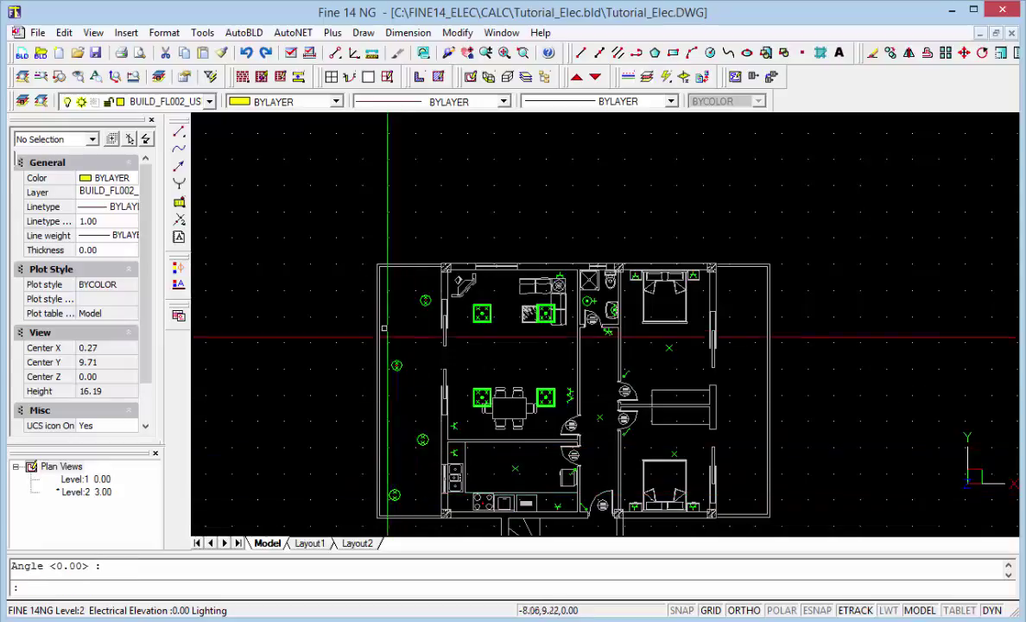
- Copy the four left Candelier fittings across to the matching right-hand terrace
key("Escape")
left_click(365, 273)
left_click(436, 459)
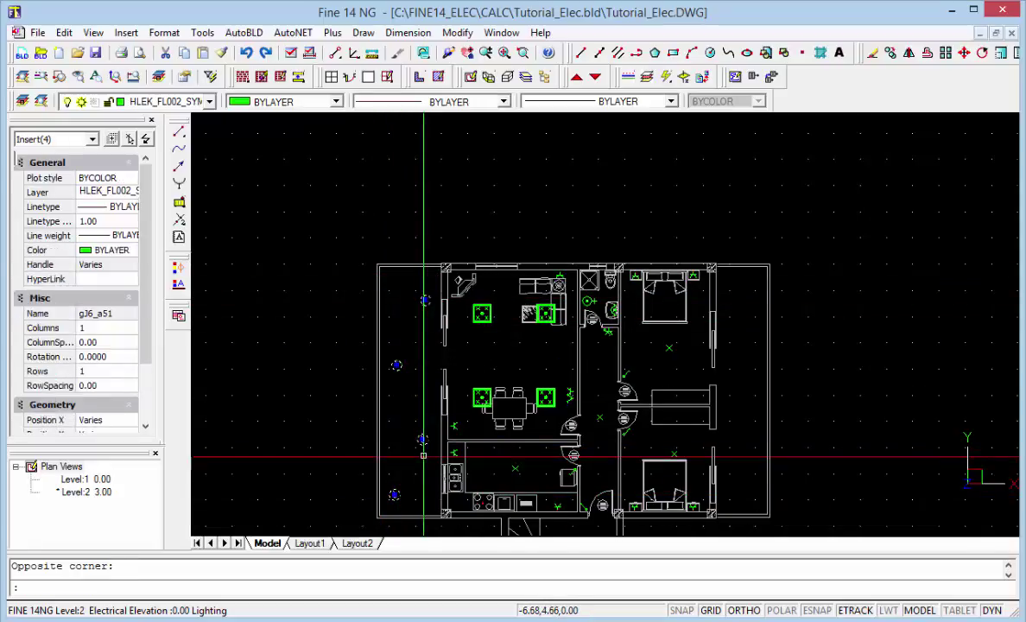
right_click(436, 457)
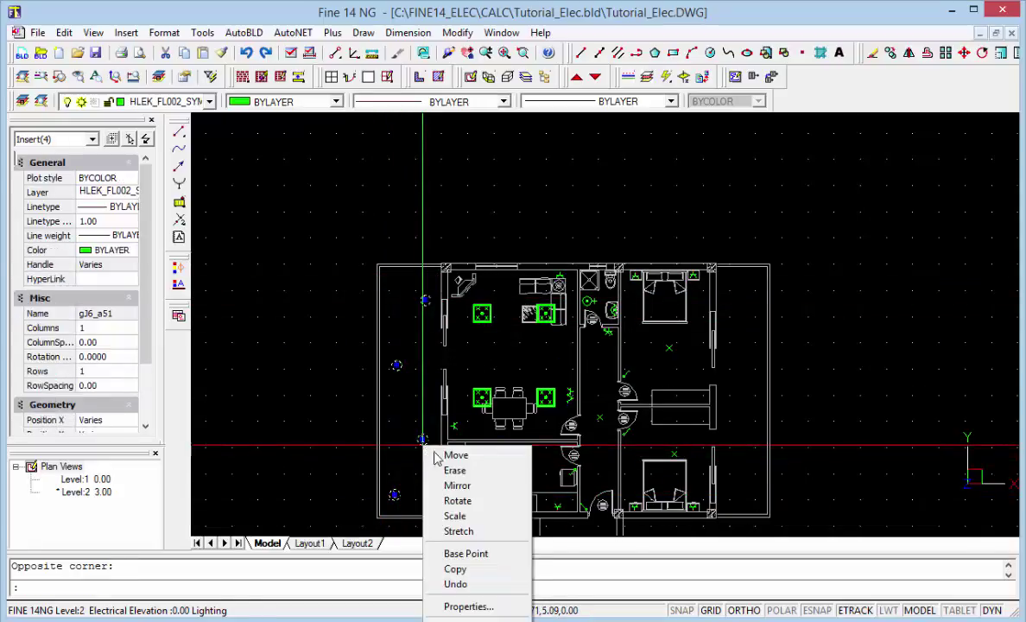
left_click(455, 568)
left_click(430, 210)
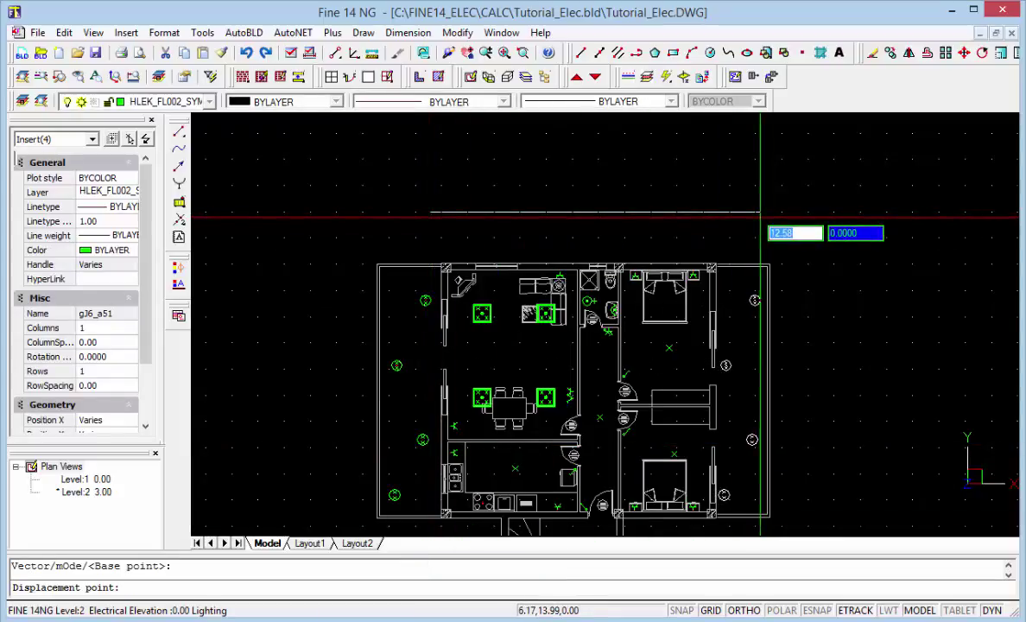
left_click(763, 216)
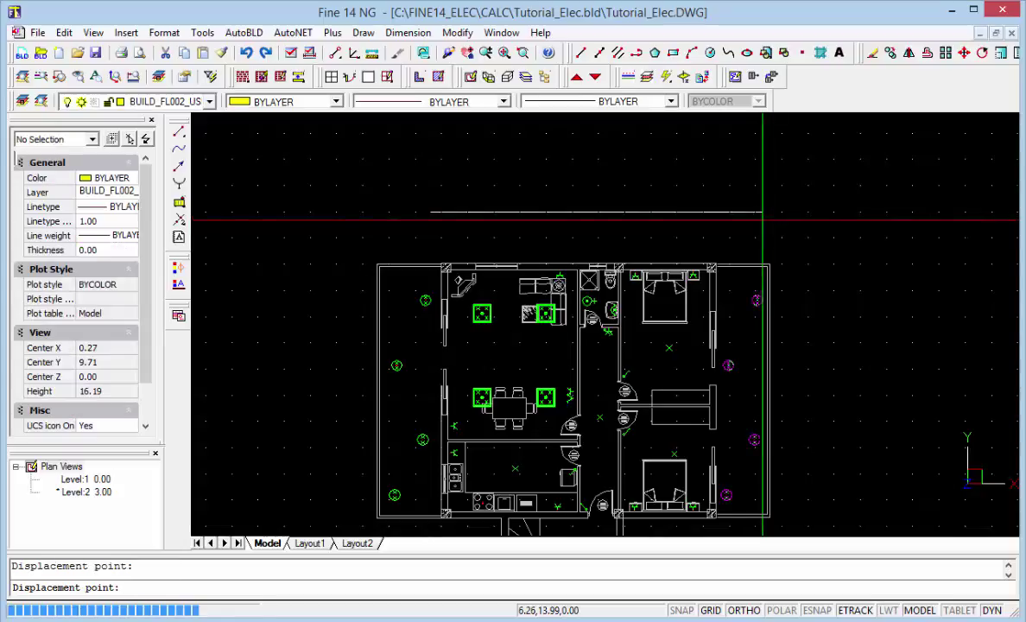
key("Escape")
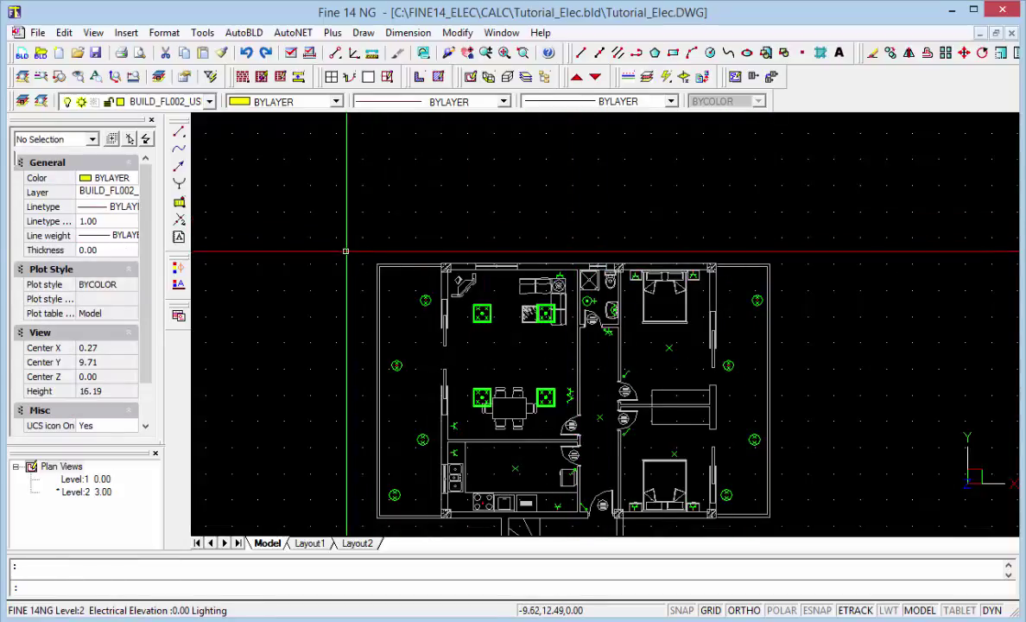
- Open the Level:1 plan view and zoom to its full extents
scroll(362, 172, "down", 2)
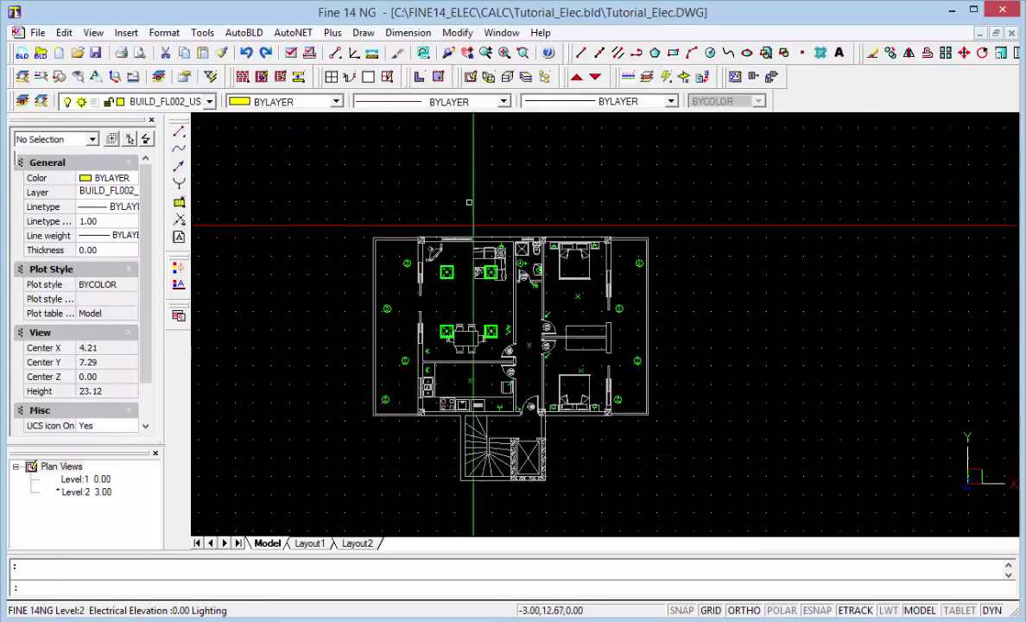
scroll(455, 178, "up", 2)
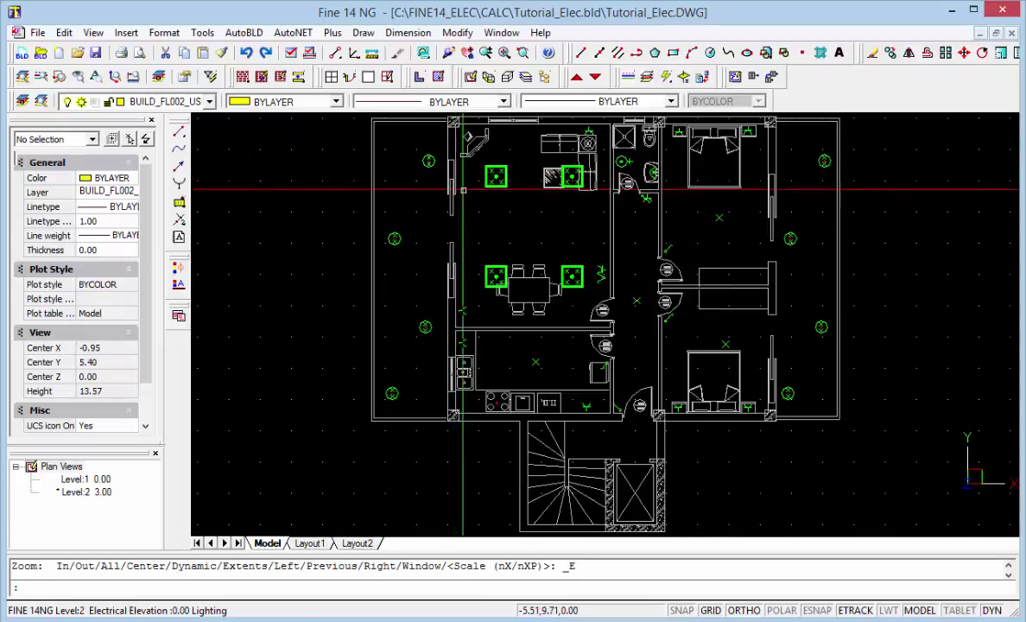
double_click(101, 480)
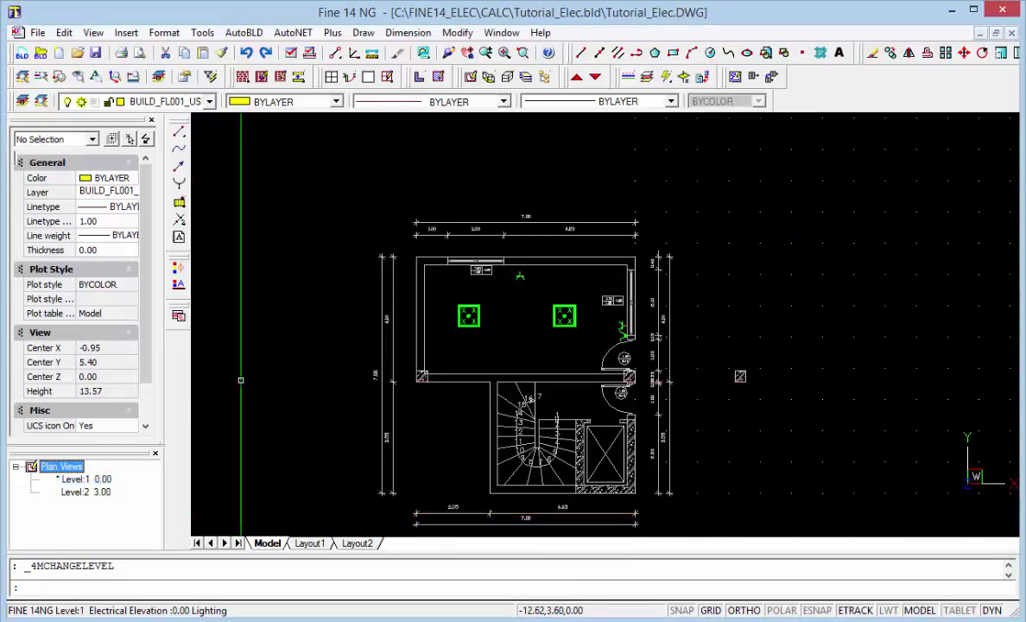
middle_click(448, 502)
middle_click(448, 502)
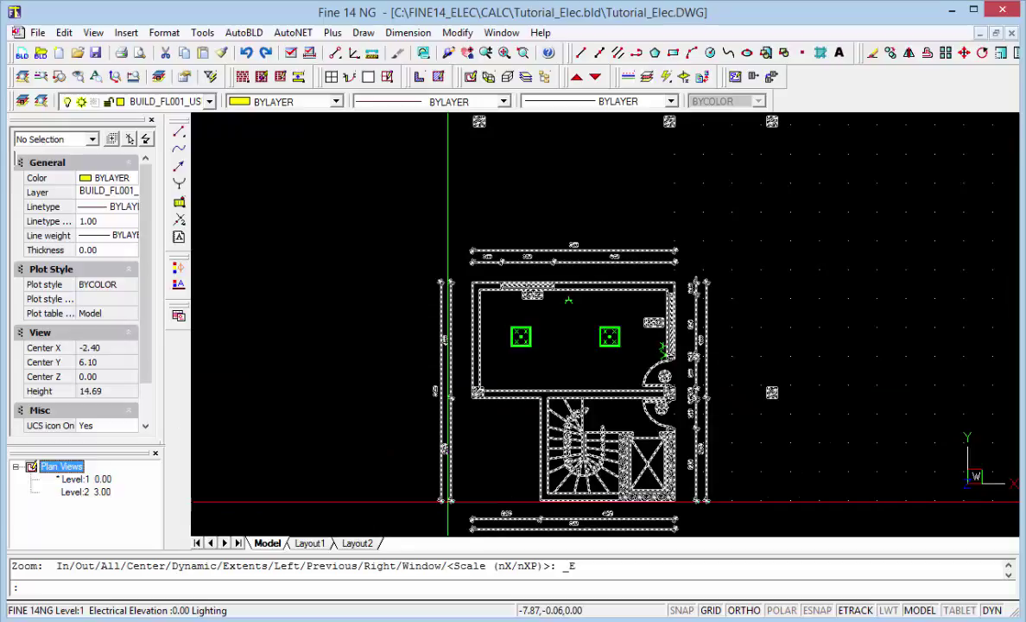